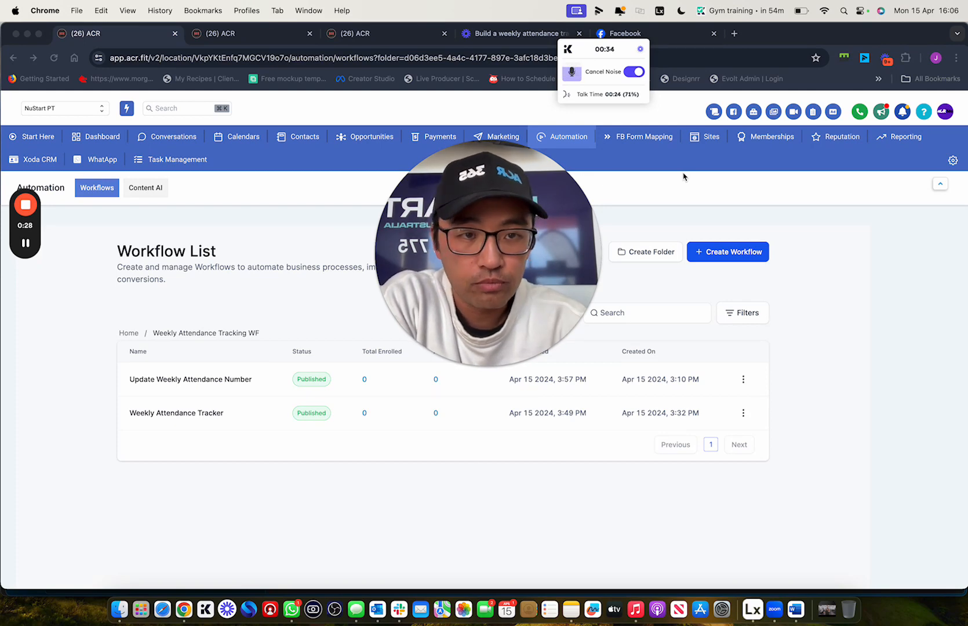
Go to the form builder under Sites and create a new form from scratch
click(712, 140)
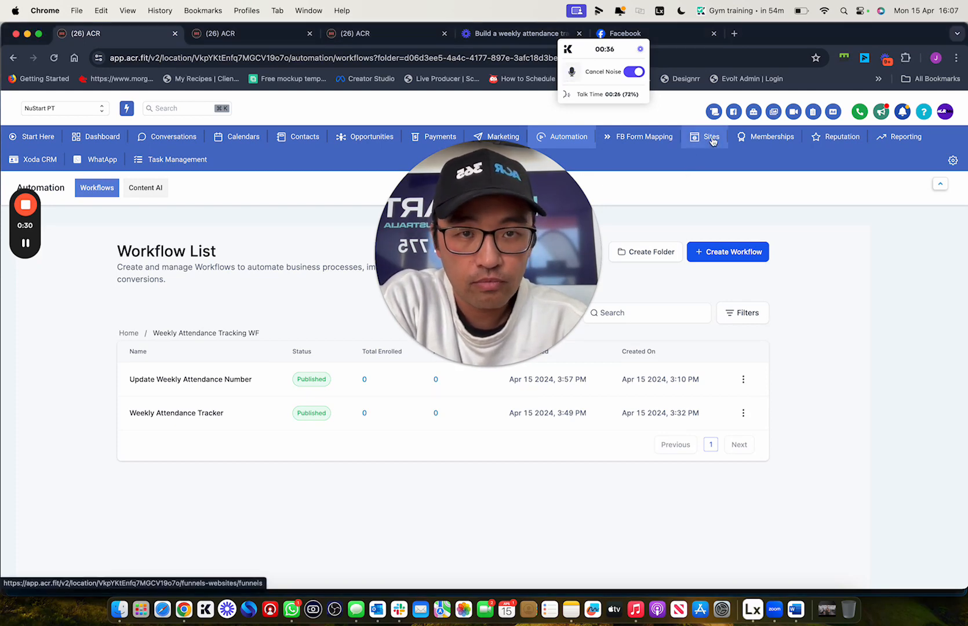
click(713, 140)
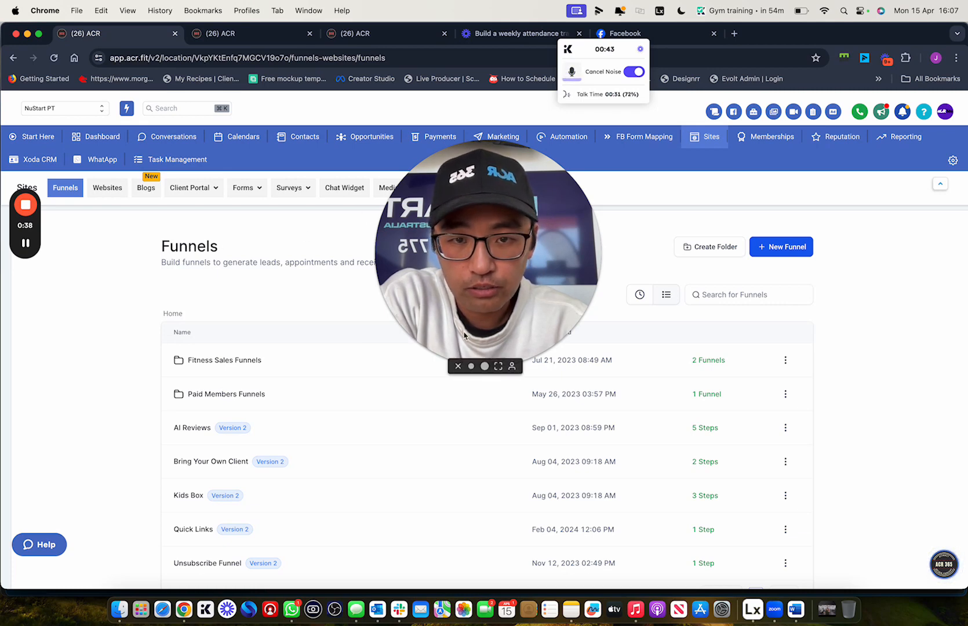
click(471, 366)
drag(431, 306, 827, 460)
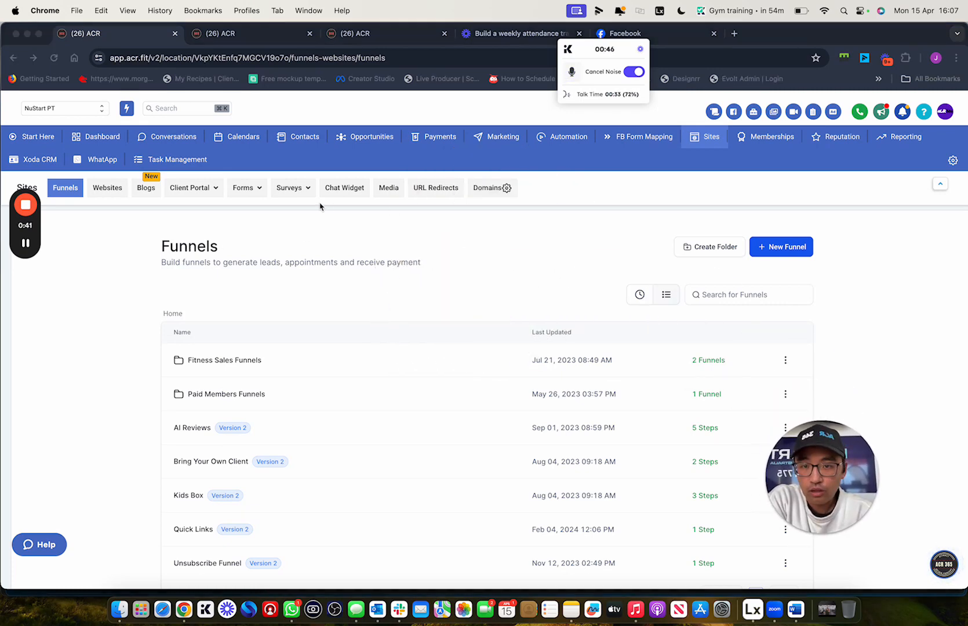
click(256, 192)
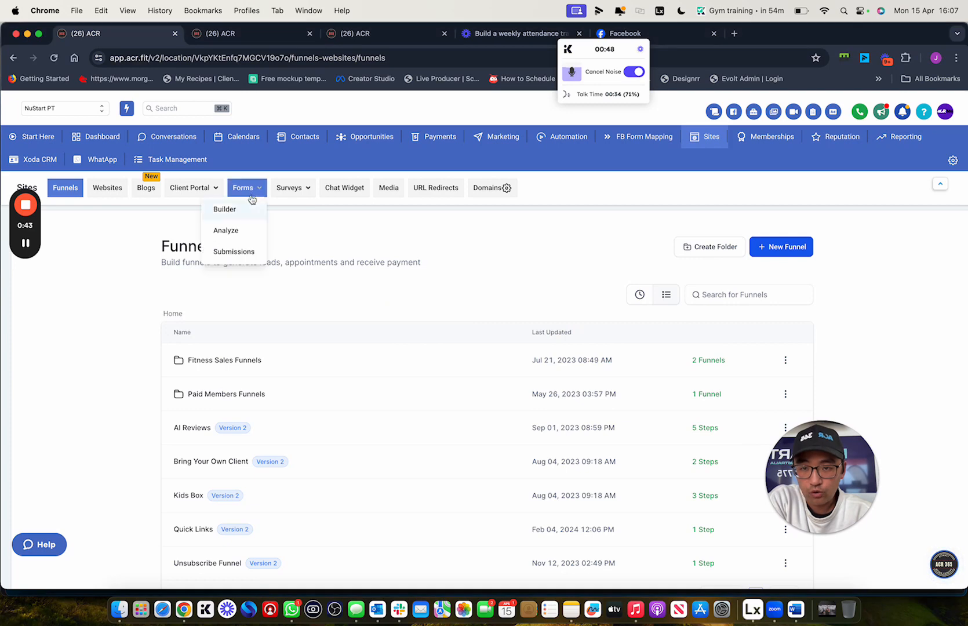
click(225, 210)
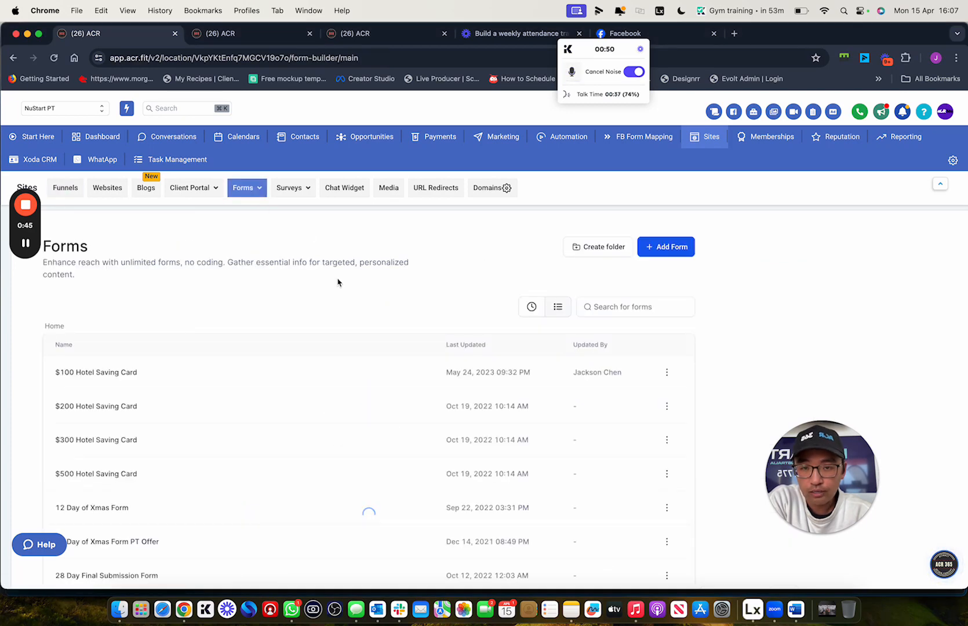
click(686, 248)
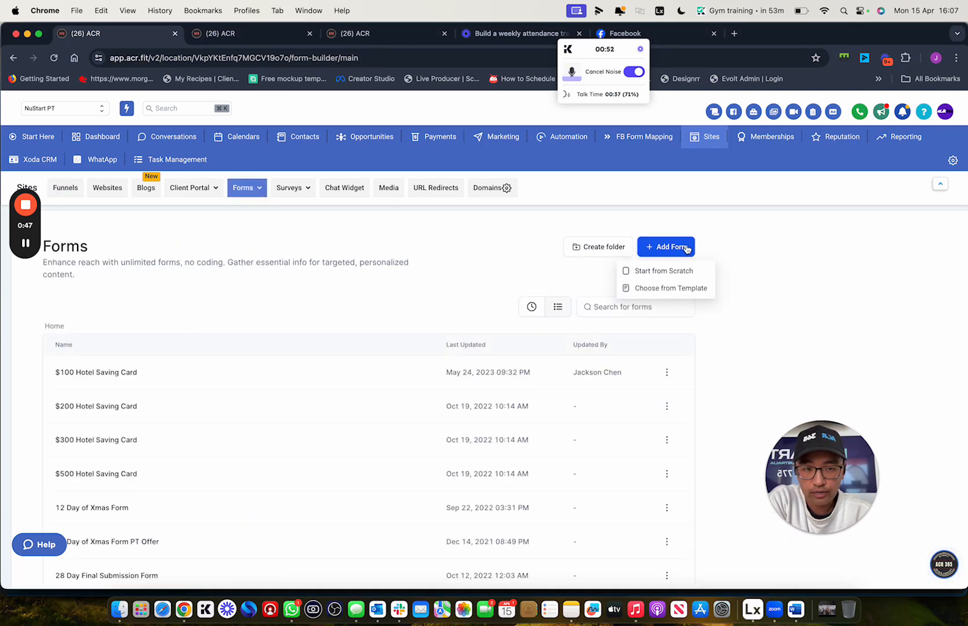
click(679, 274)
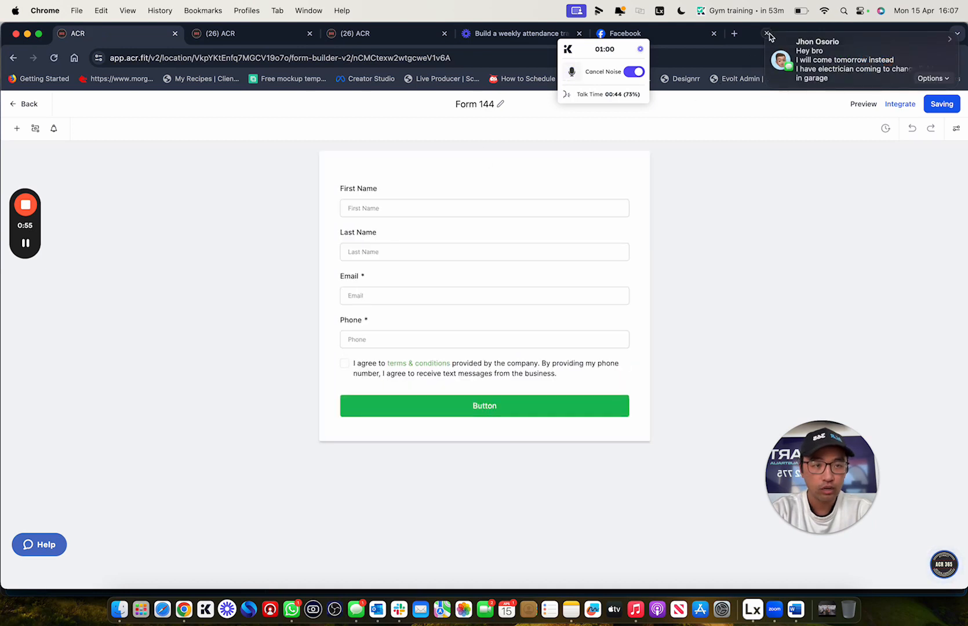
click(860, 11)
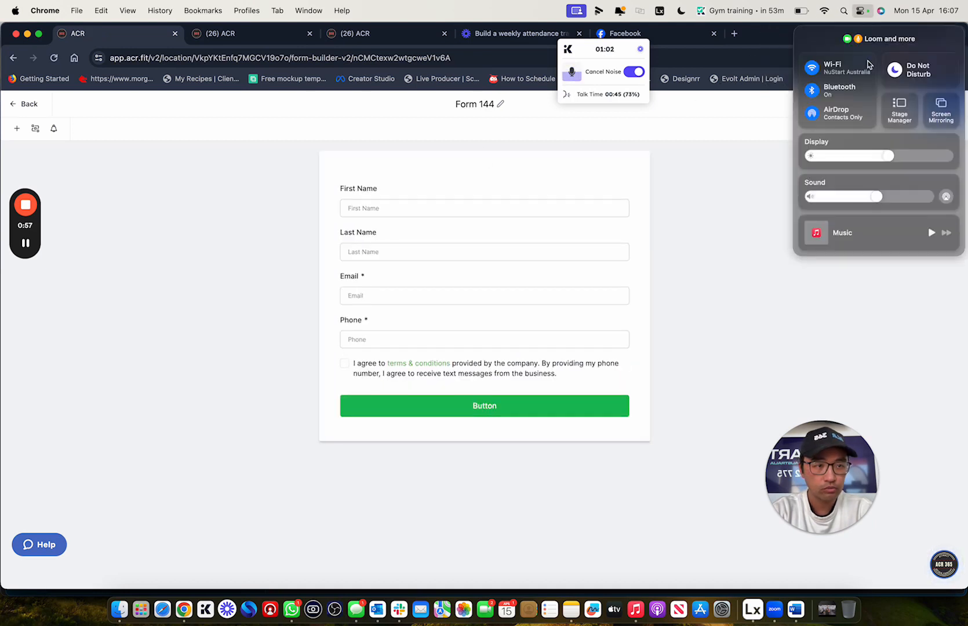
click(741, 145)
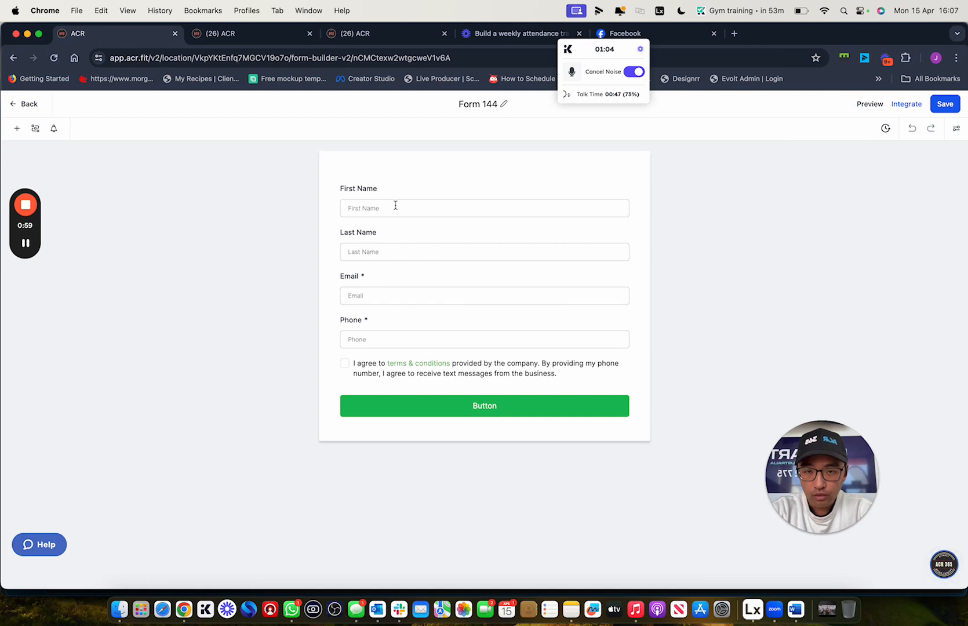
Make the terms and conditions checkbox on the form no longer required
click(396, 206)
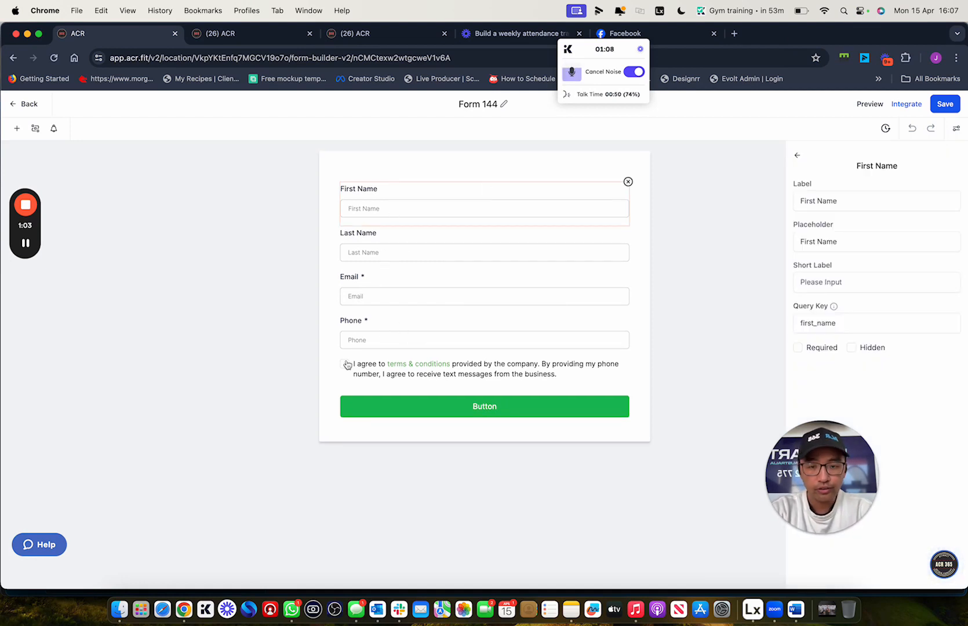
click(383, 373)
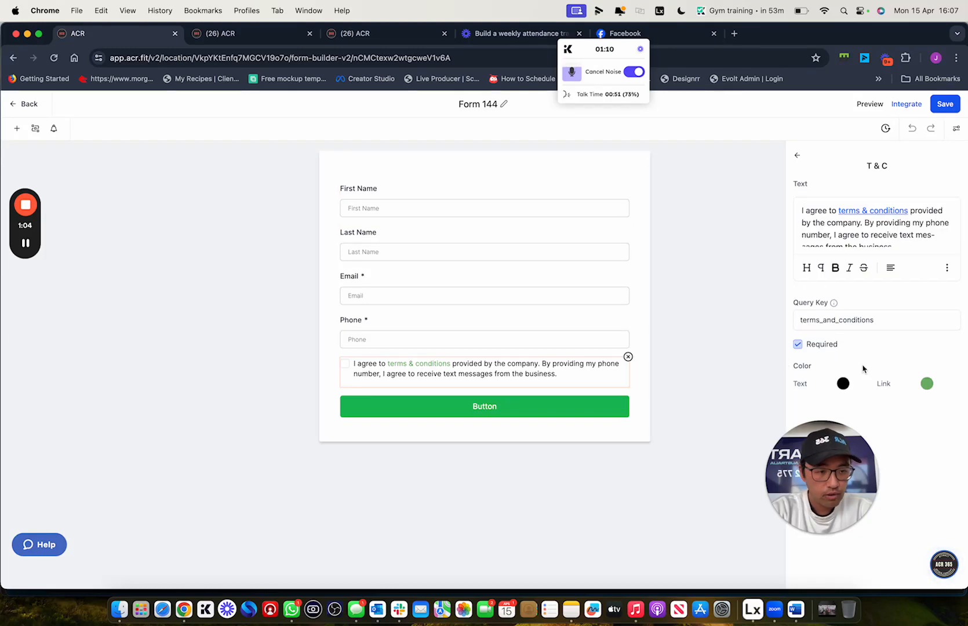
click(799, 345)
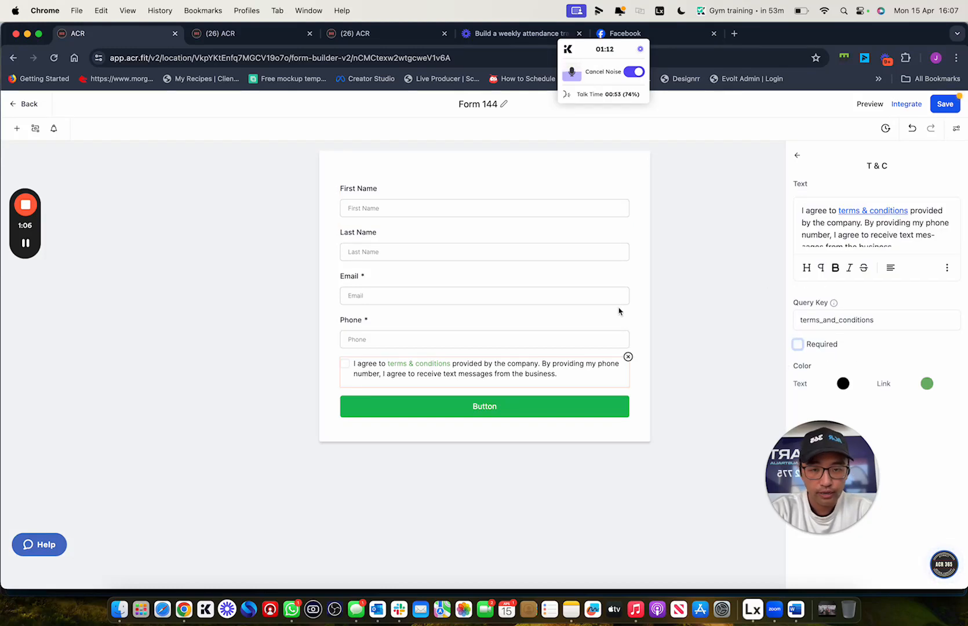
Set the First Name and Last Name fields of the form to hidden
click(498, 202)
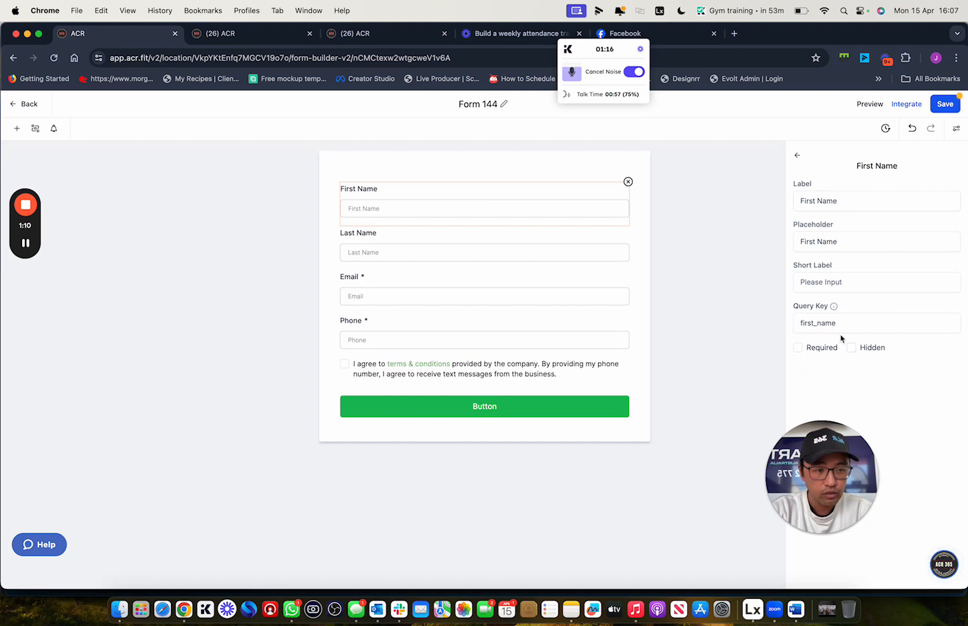
click(852, 348)
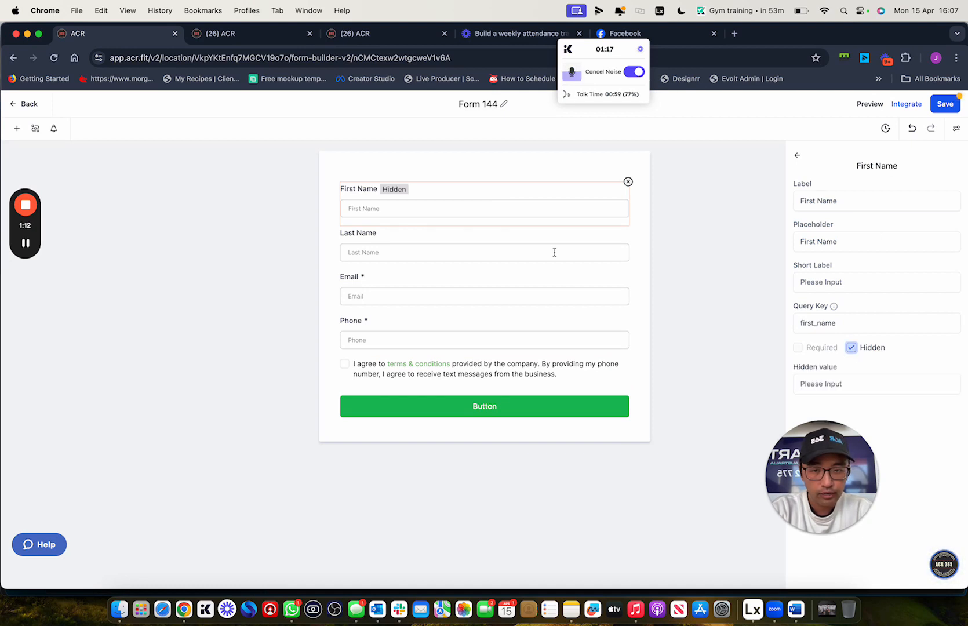
click(480, 251)
click(852, 348)
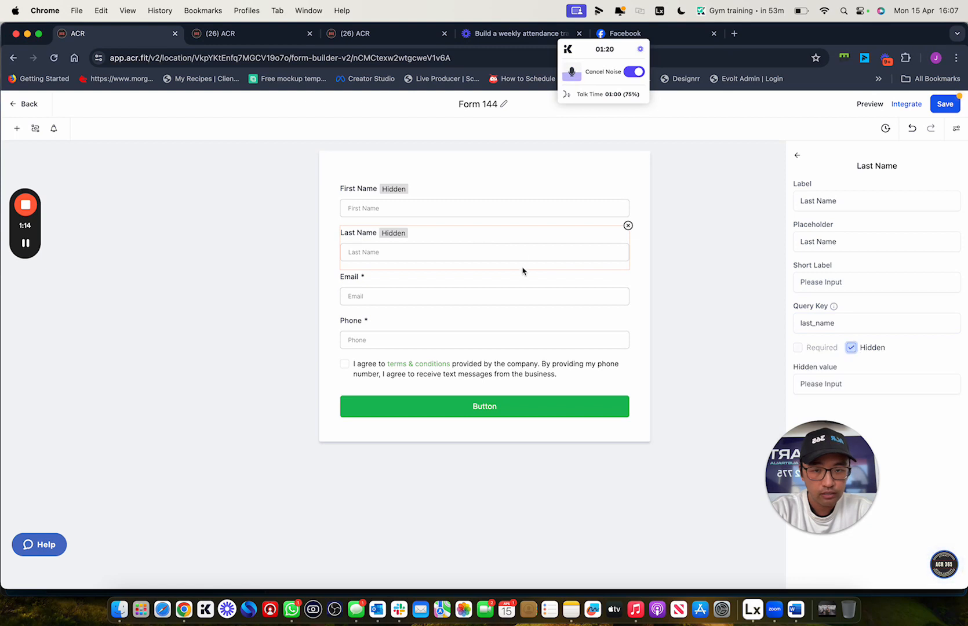
Turn off the required setting for the Phone and Email fields and set both to hidden
click(512, 287)
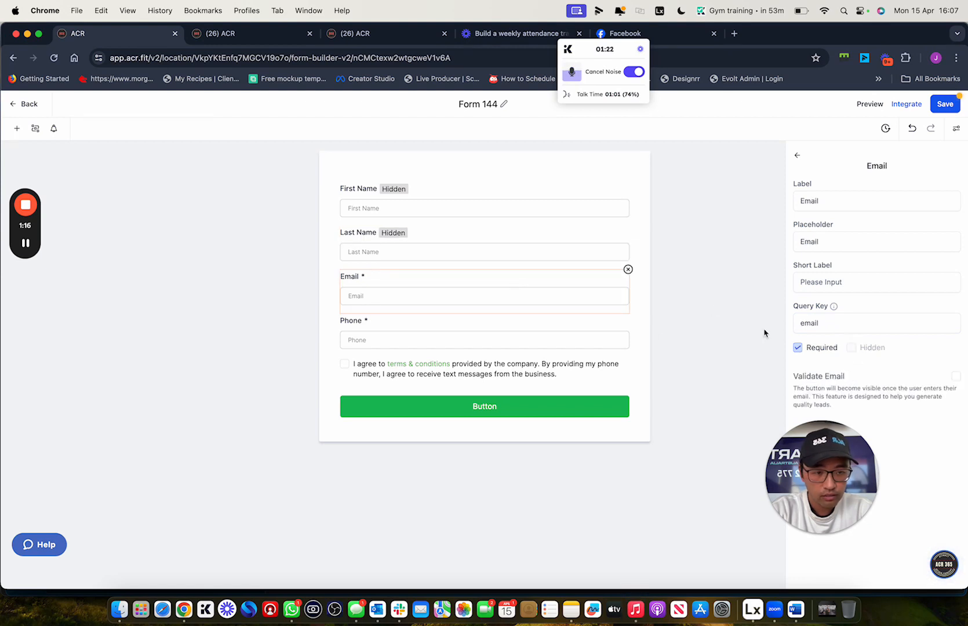
click(627, 350)
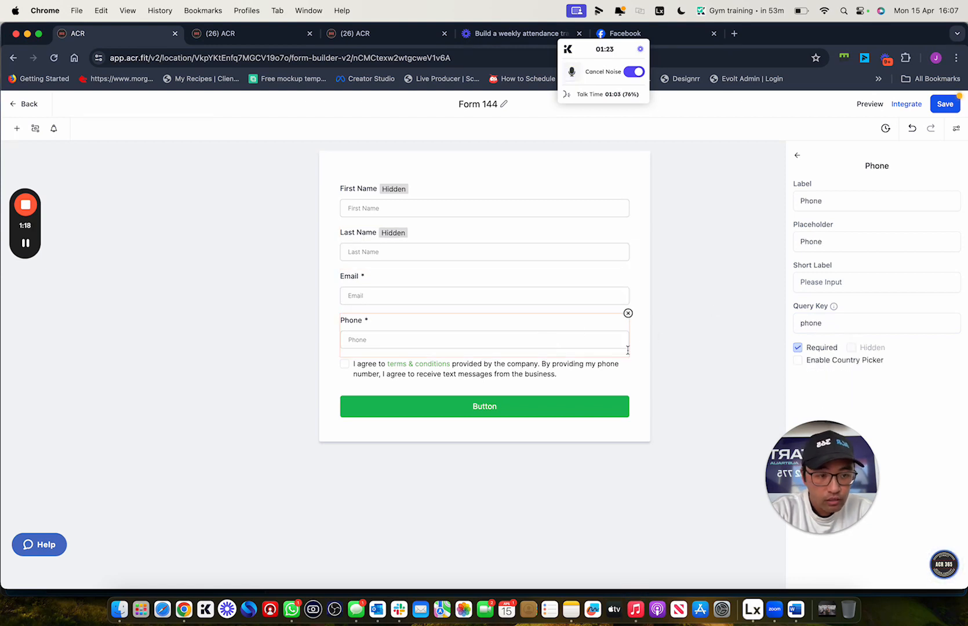
click(803, 348)
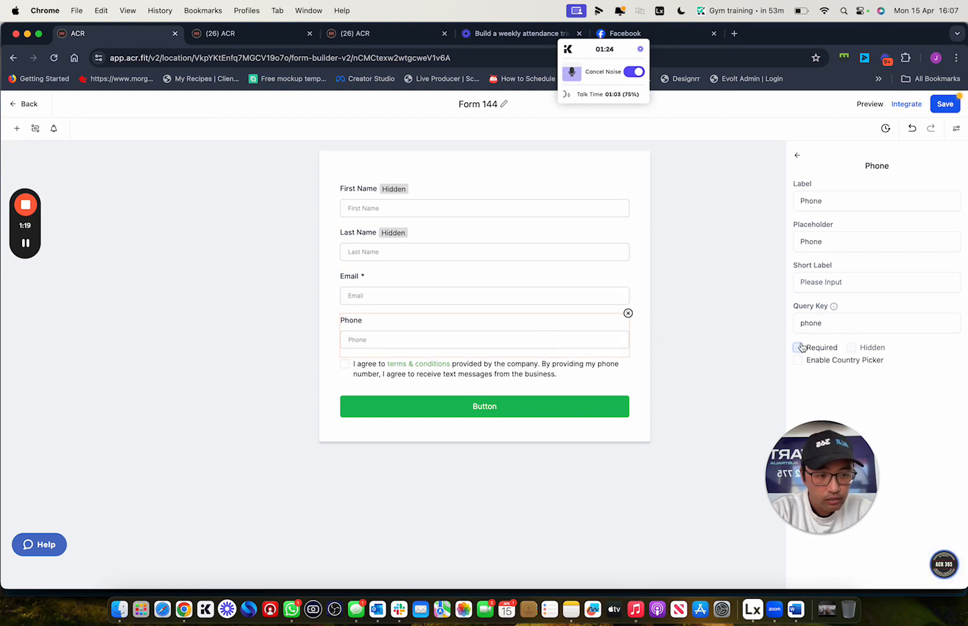
click(851, 348)
click(546, 293)
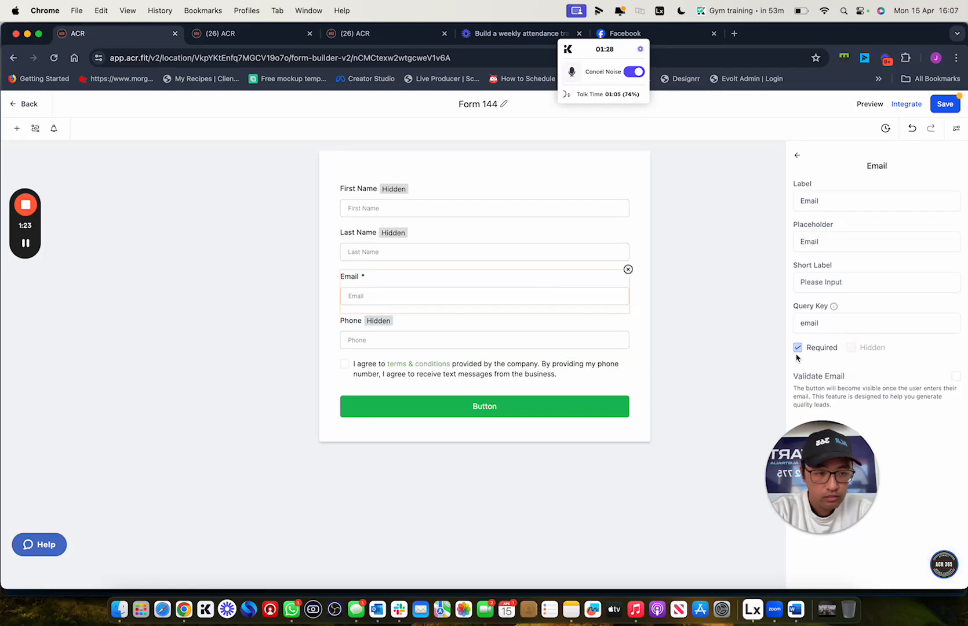
click(803, 348)
click(852, 348)
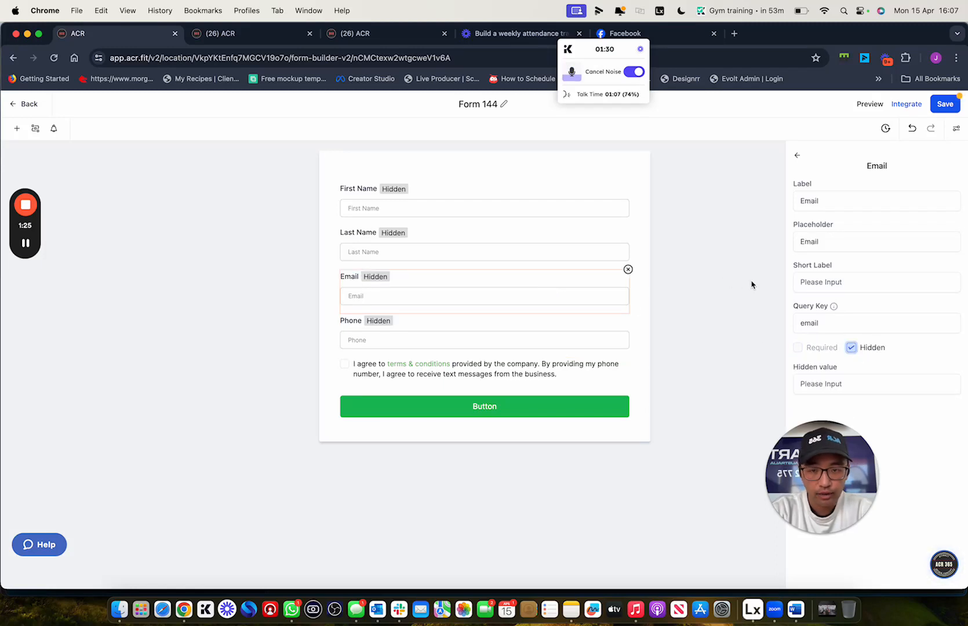
click(726, 228)
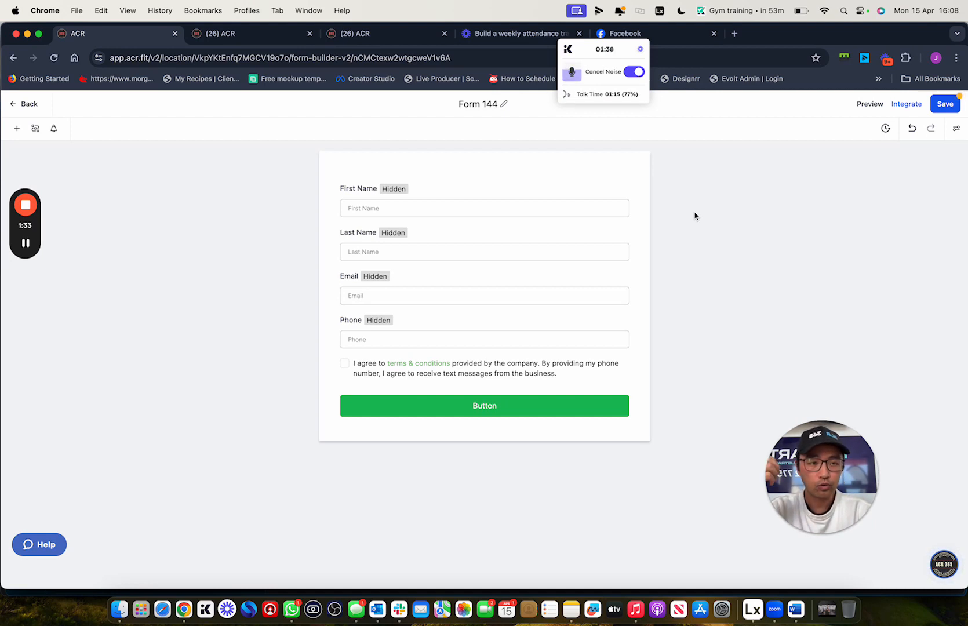
Rename the form as "Check In Button" in the form options
click(956, 132)
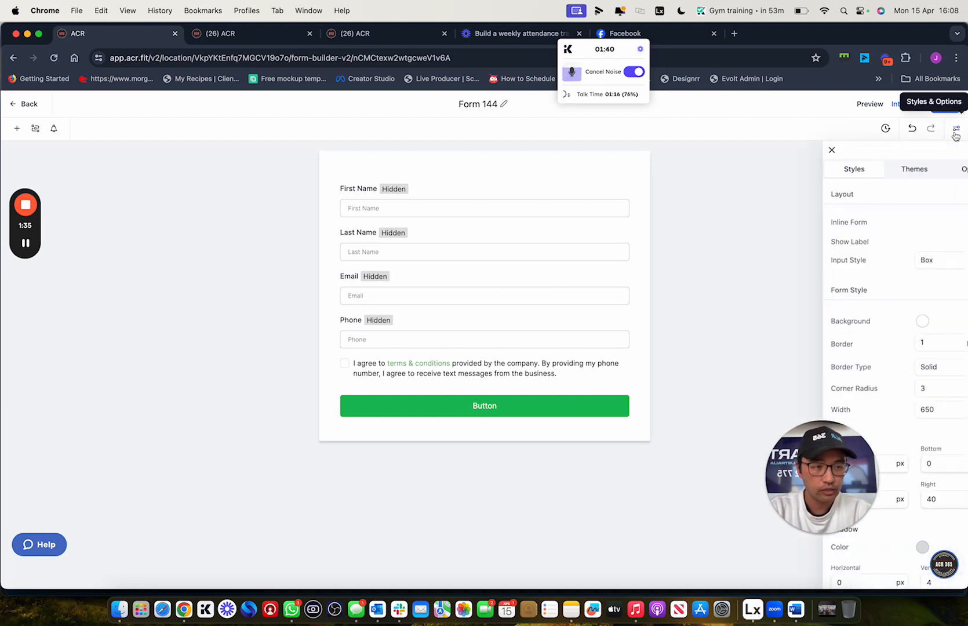
click(935, 174)
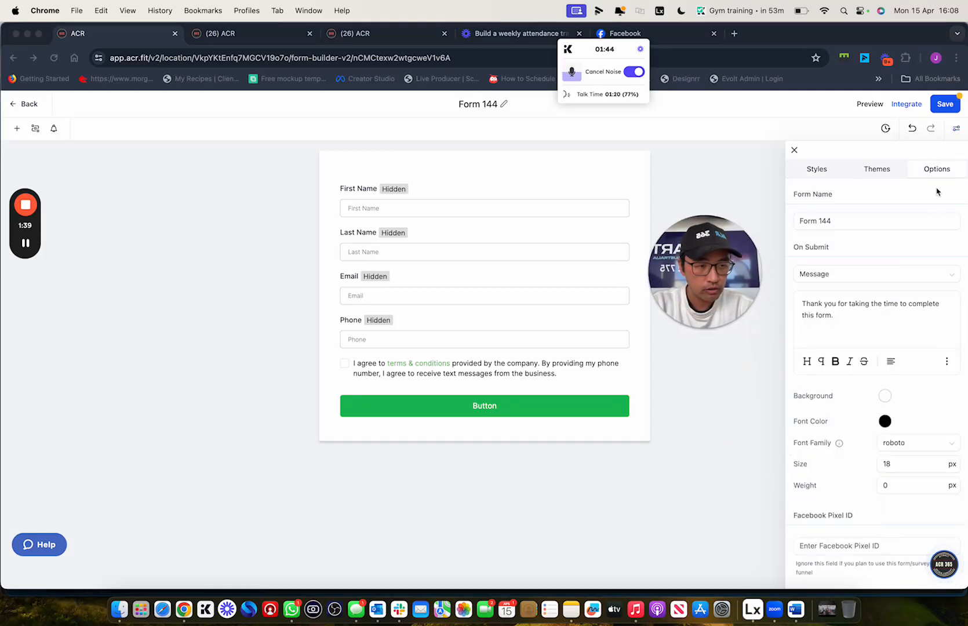
triple_click(847, 221)
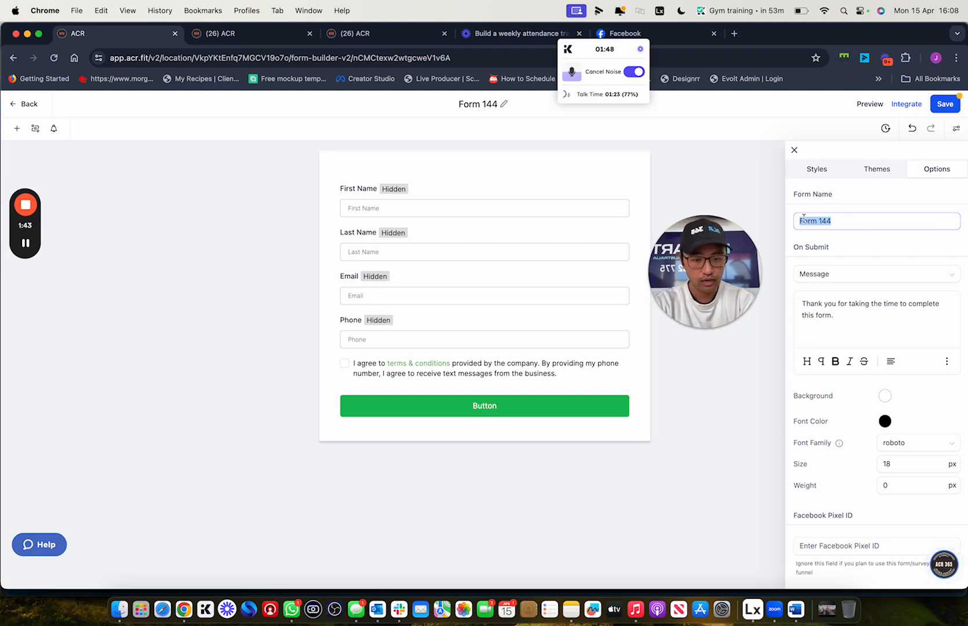
text(Check)
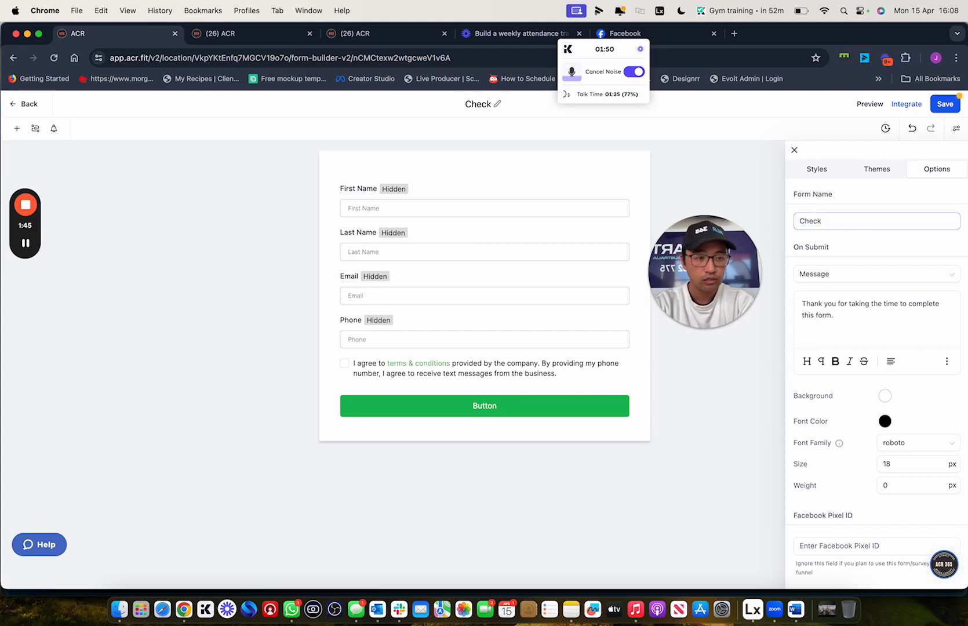
text( In butt)
key(BackSpace)
key(BackSpace)
key(BackSpace)
key(BackSpace)
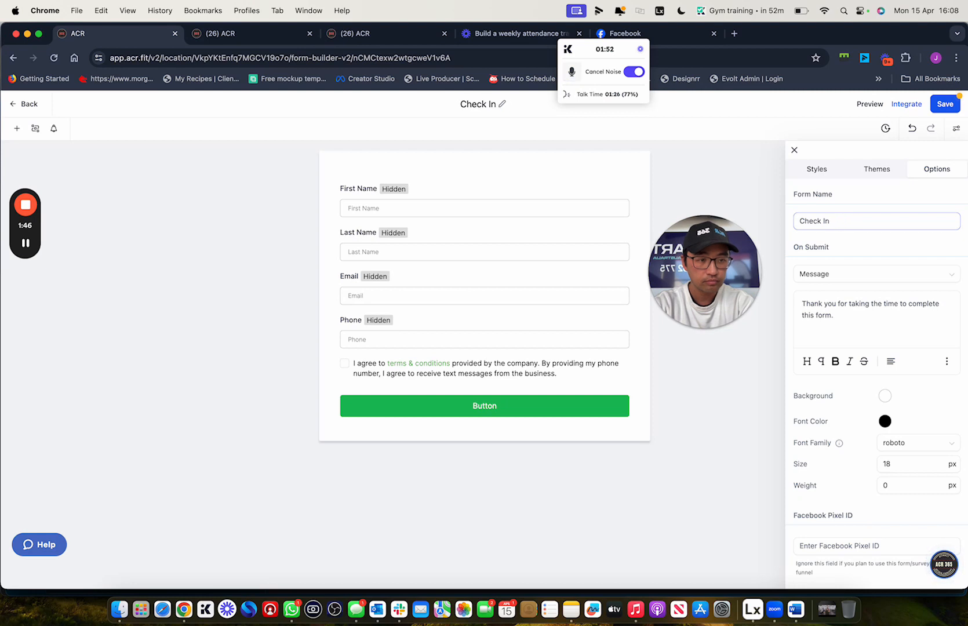
text(Button)
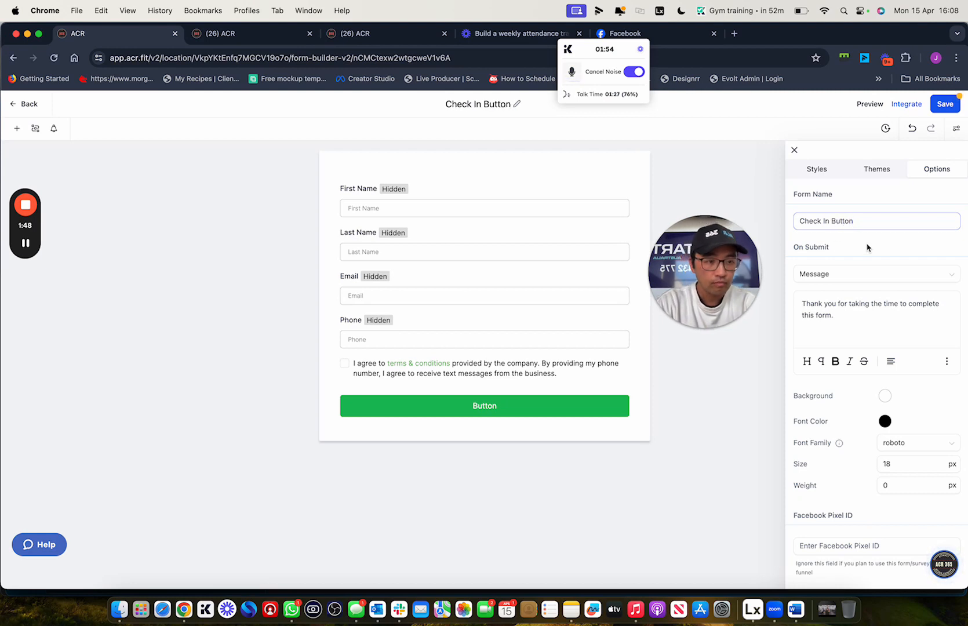
click(868, 247)
scroll(927, 406, down, 5)
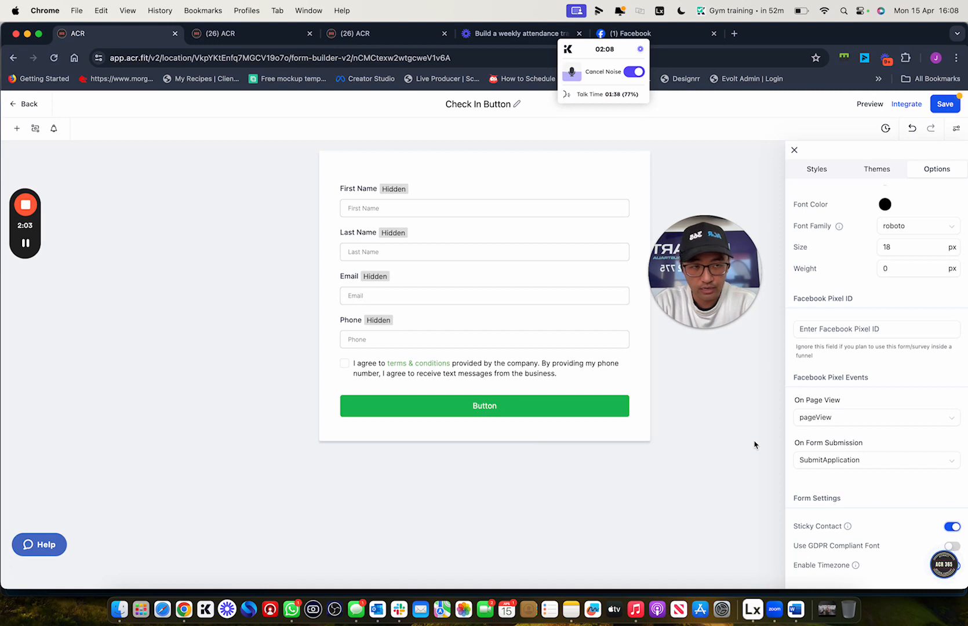
Change the text of the form's green submit button to "Check In"
click(492, 406)
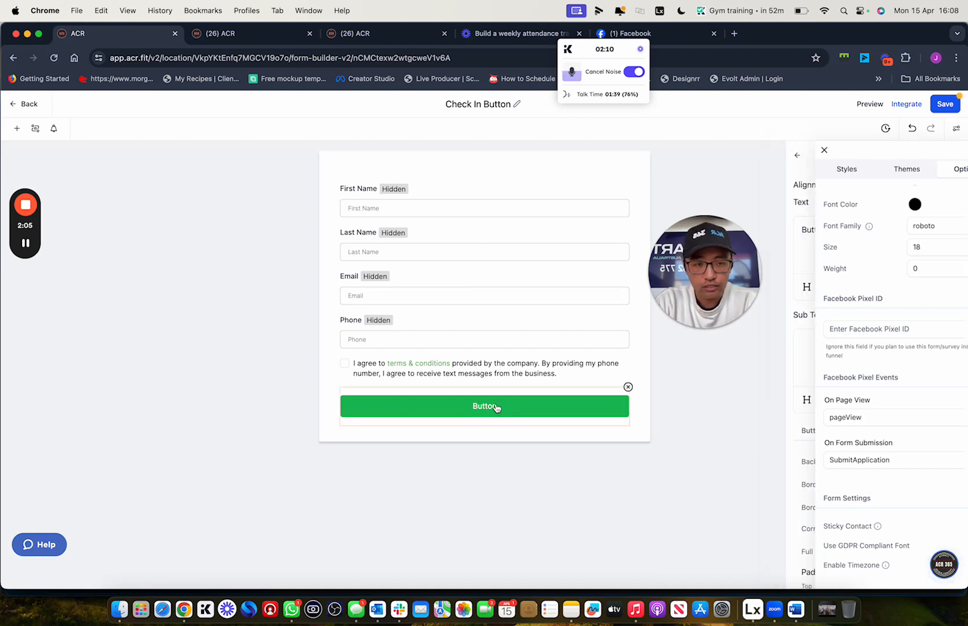
double_click(834, 229)
text(C)
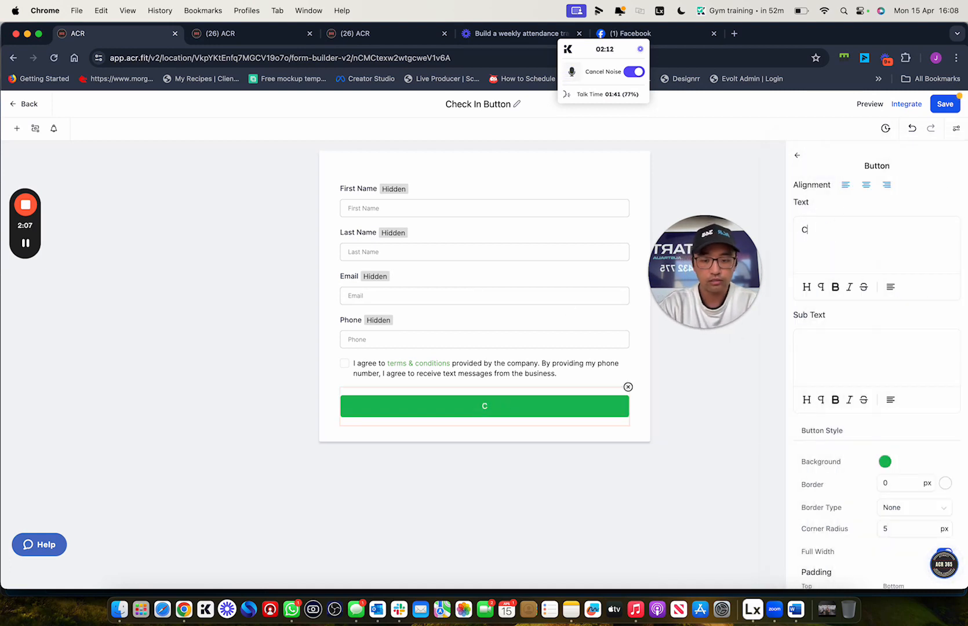
text(heck In)
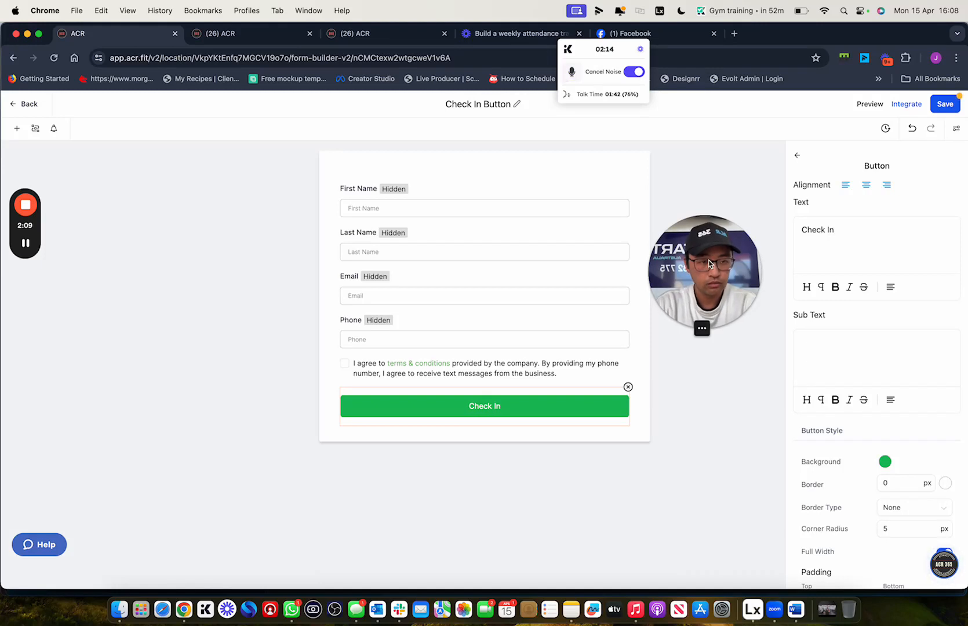
click(701, 404)
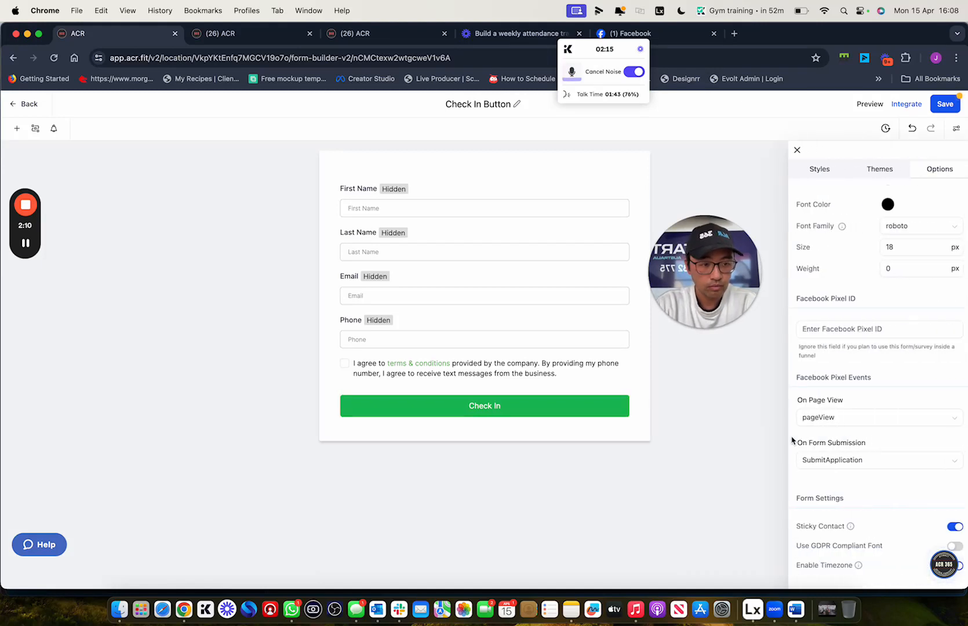
Set the form's on-submit message to "You are now checked in to the gym" and save the form
click(817, 170)
click(933, 177)
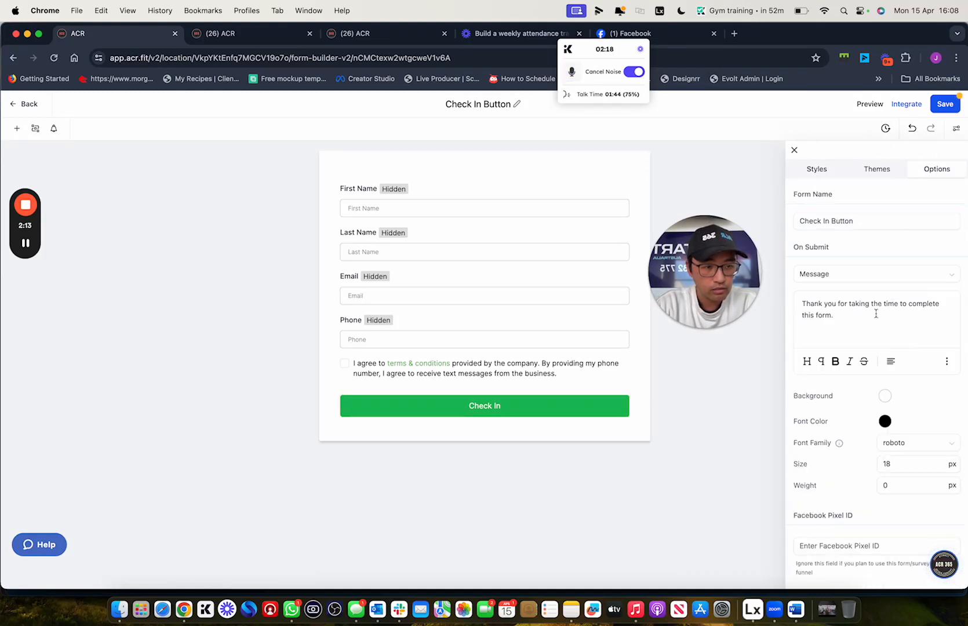
drag(847, 309, 790, 296)
text(You are now checke)
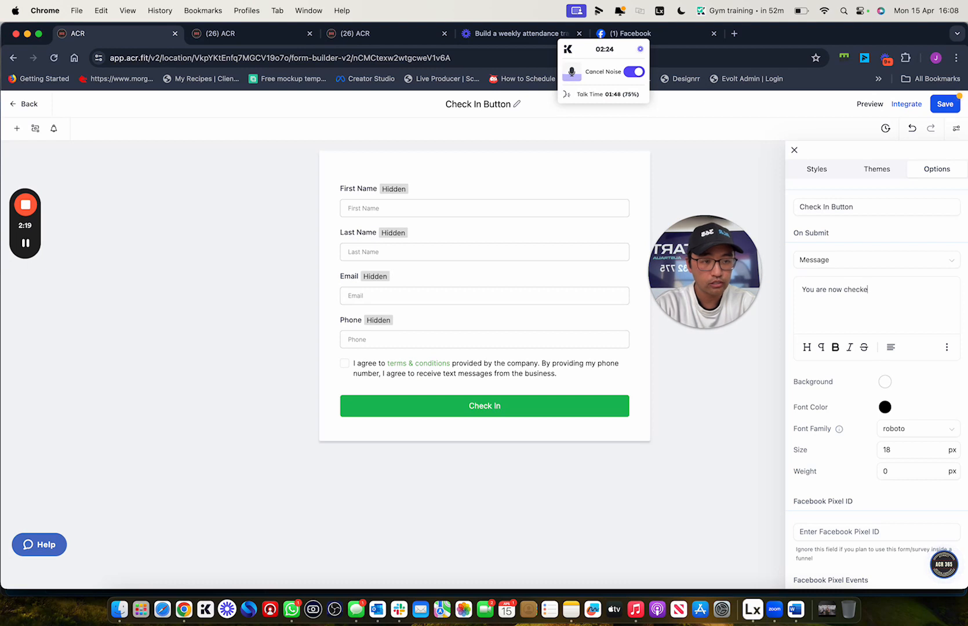
text(d in to the )
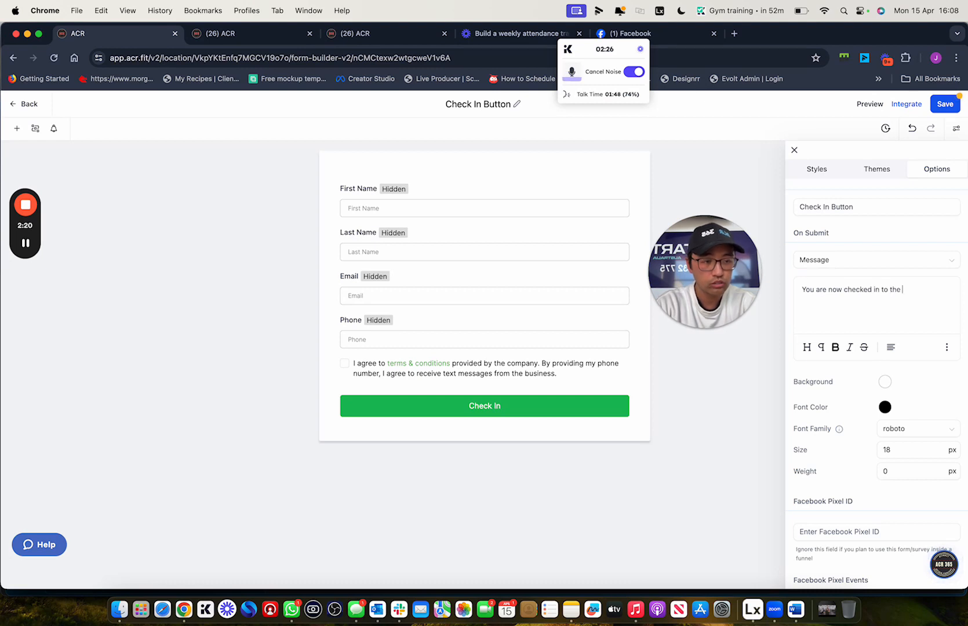
text(Gym)
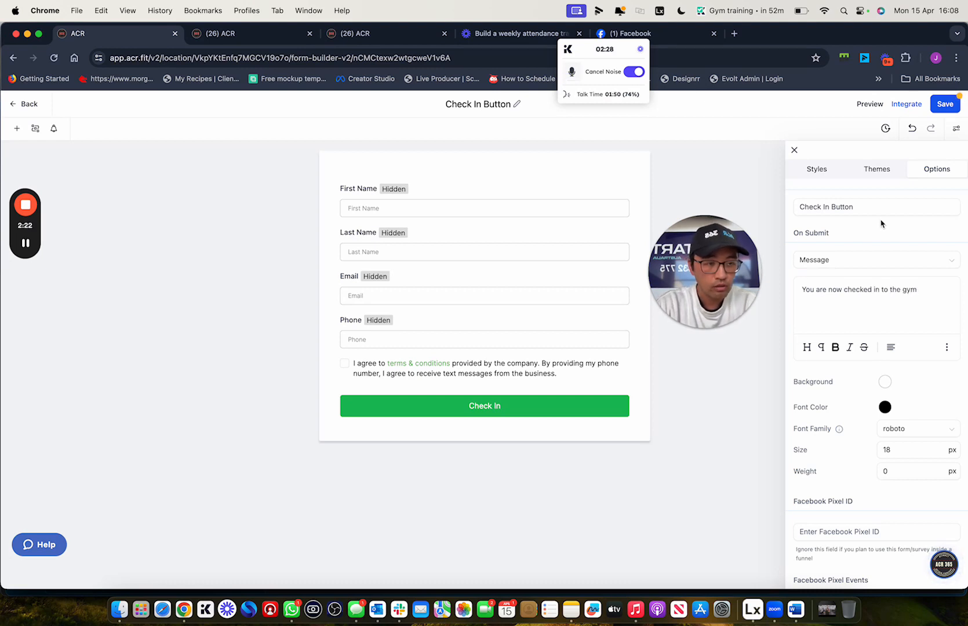
click(953, 104)
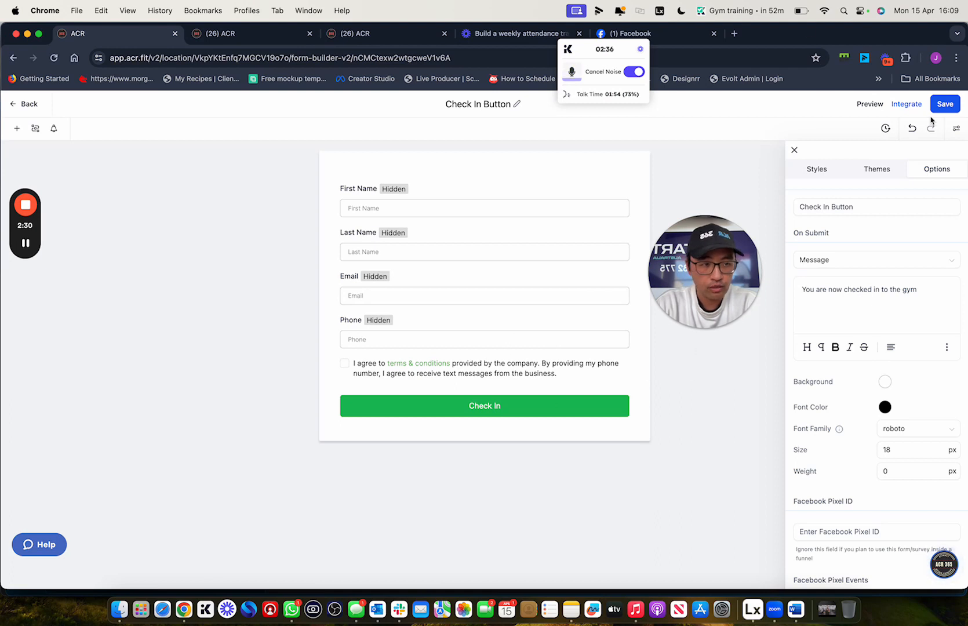
click(945, 104)
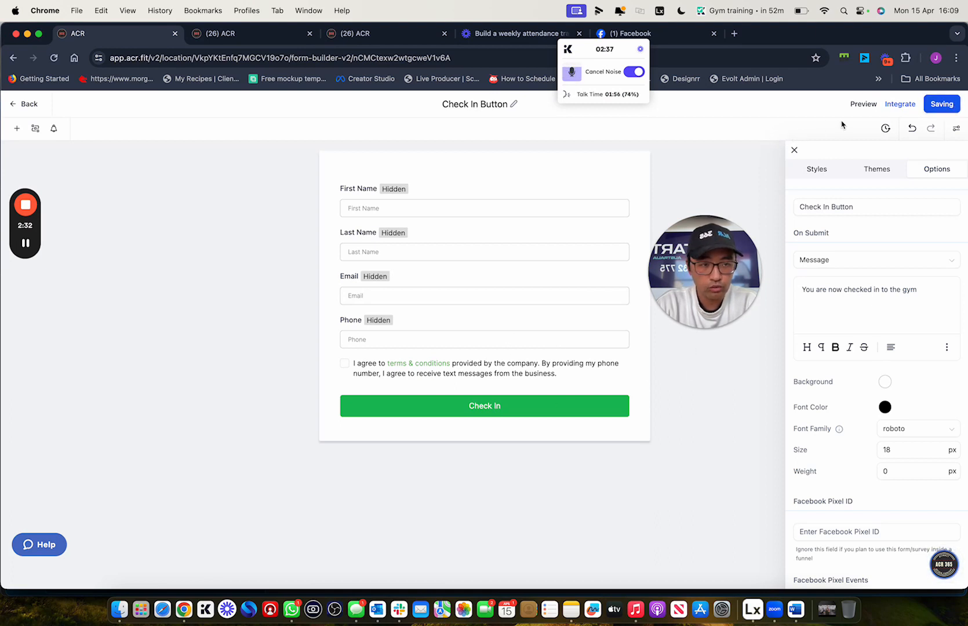
Open the form's public link from the integration options to view the live form, and return to the form builder
click(900, 105)
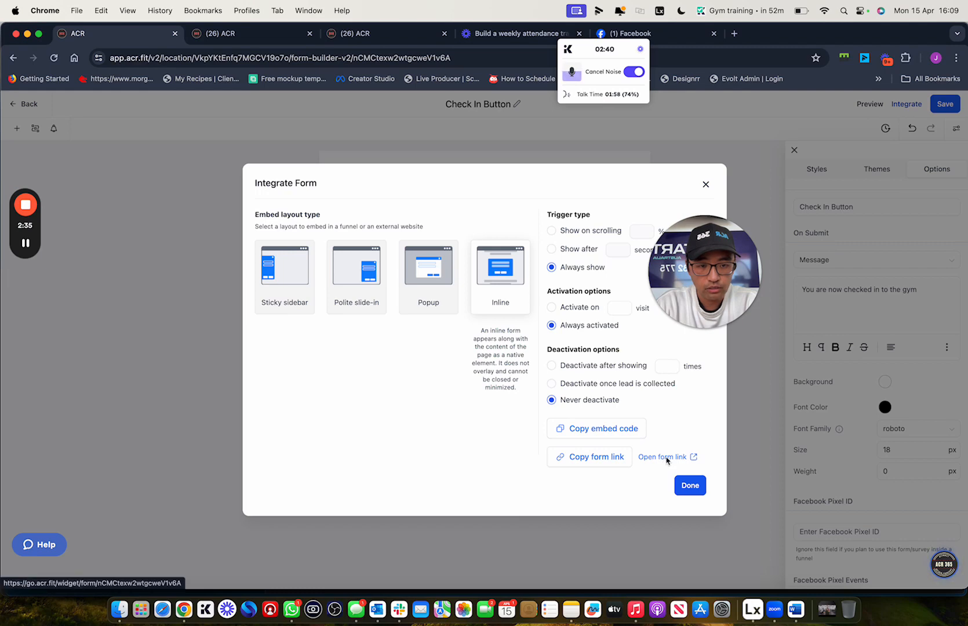
click(666, 457)
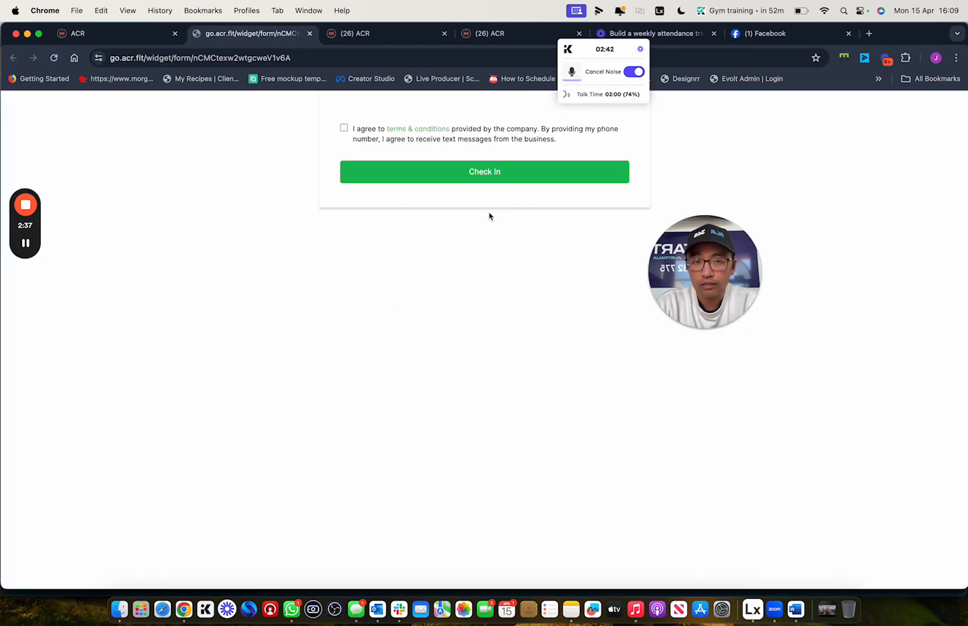
click(146, 42)
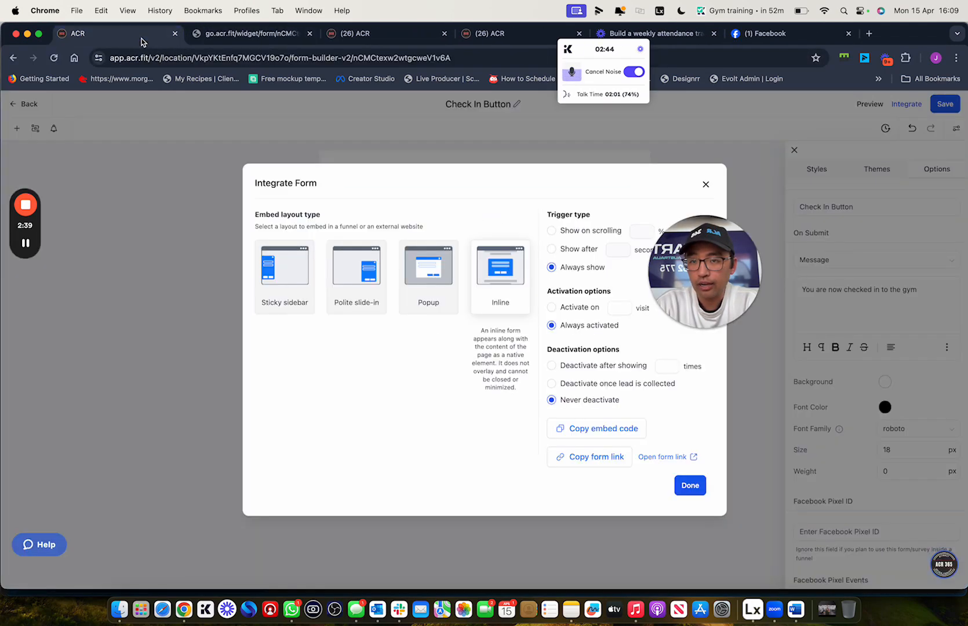
click(707, 184)
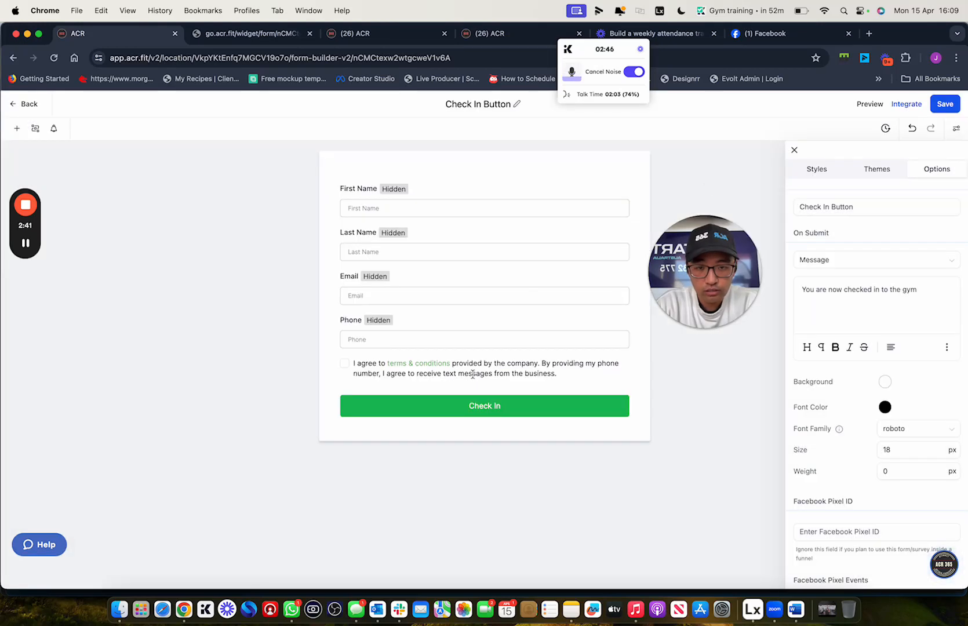
Remove the terms and conditions consent checkbox from the Check In Button form and save the form
click(615, 369)
click(627, 356)
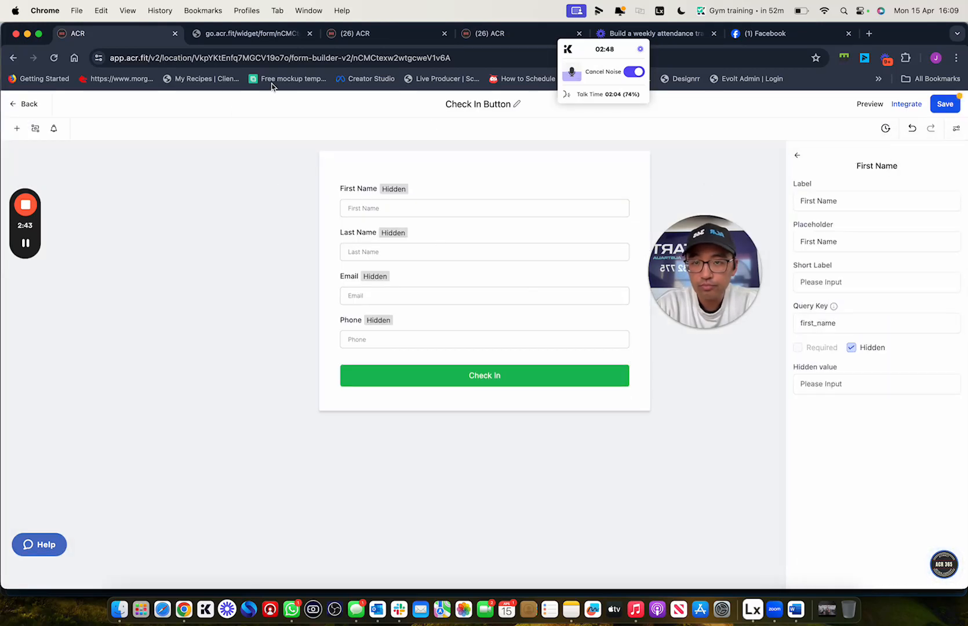
click(945, 105)
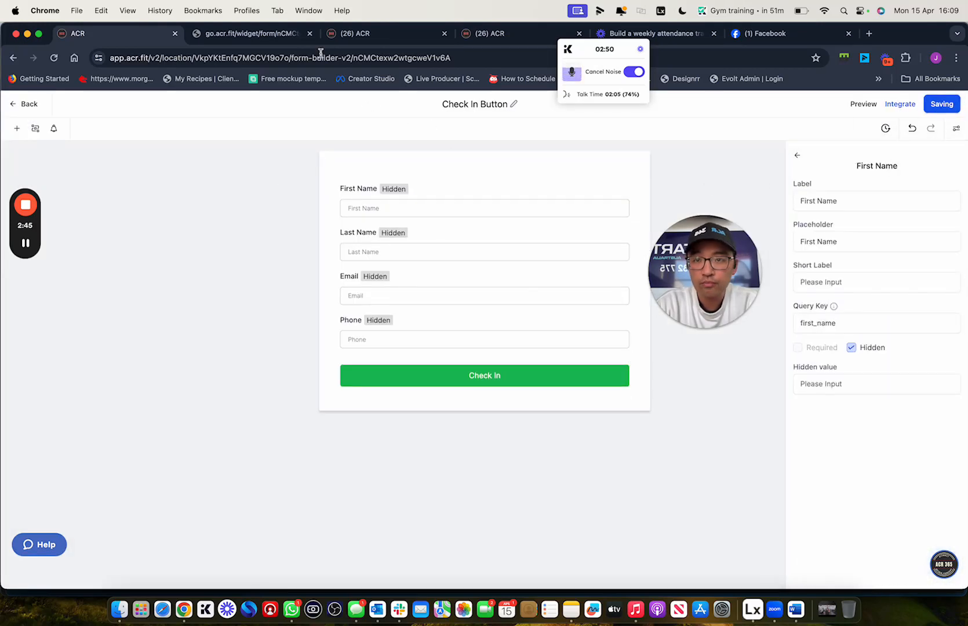
Reload the live form page to check its layout, and return to the Check In button in the form builder
click(249, 33)
click(54, 58)
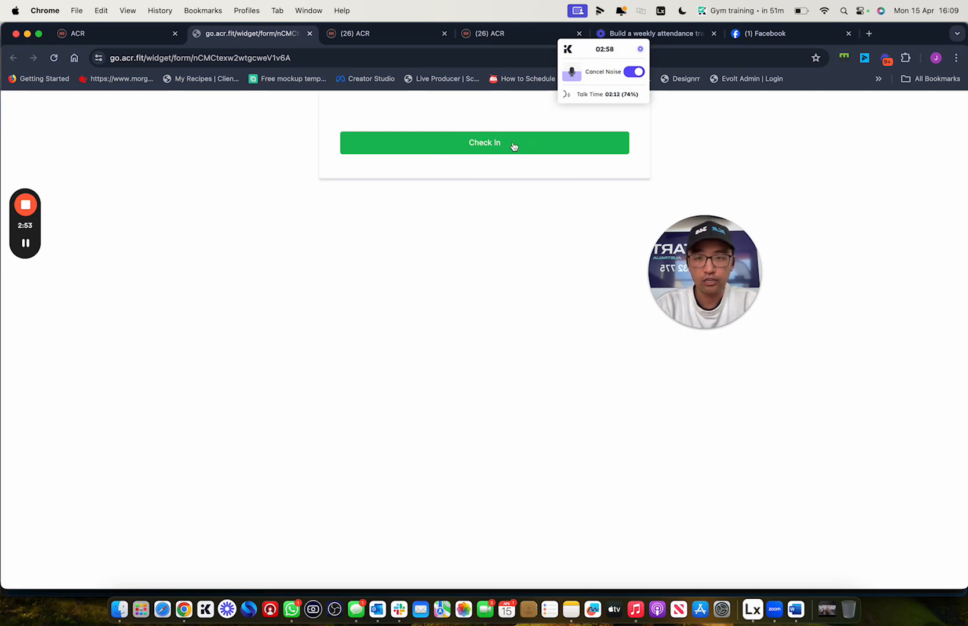
click(152, 35)
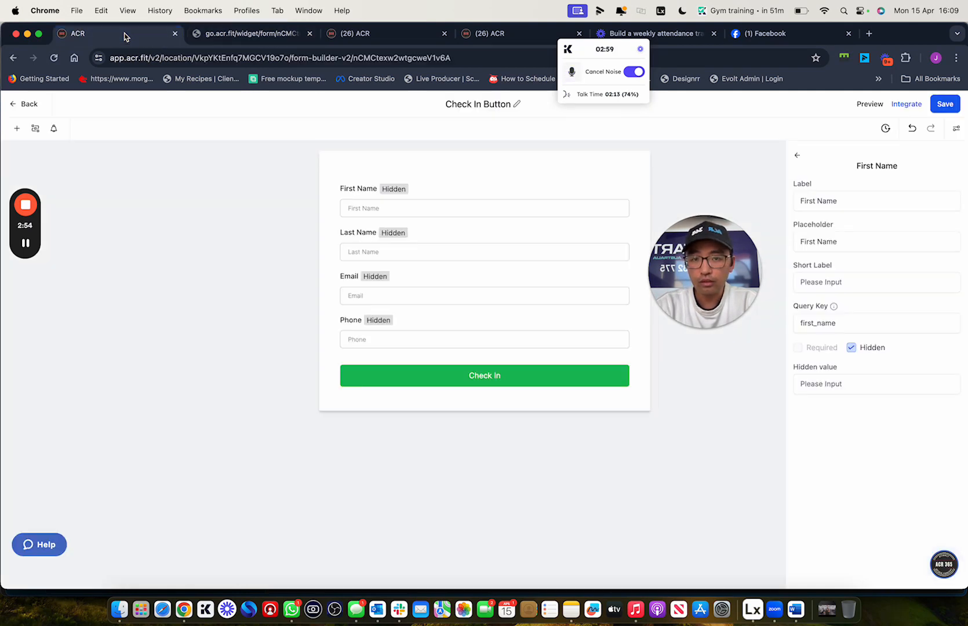
click(518, 383)
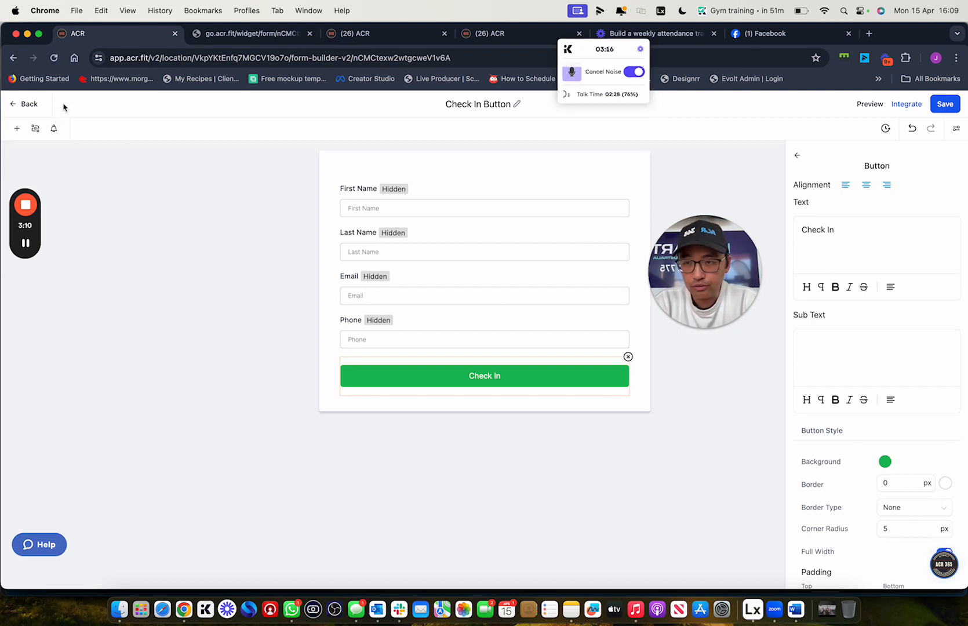
Leave the form builder, search the automation workflows for "week" and open the Weekly Attendance Tracking WF folder
click(29, 105)
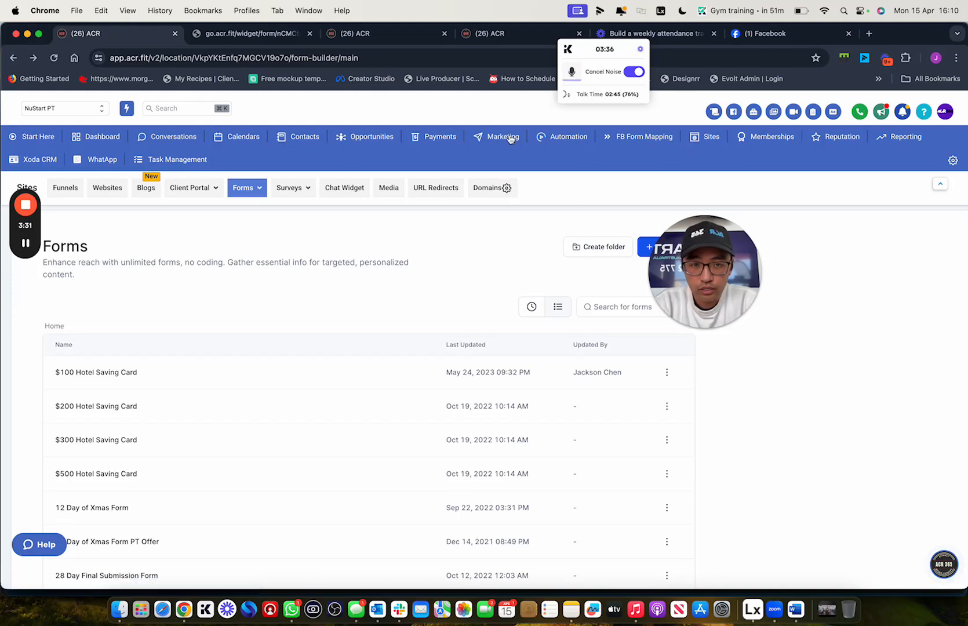
click(585, 154)
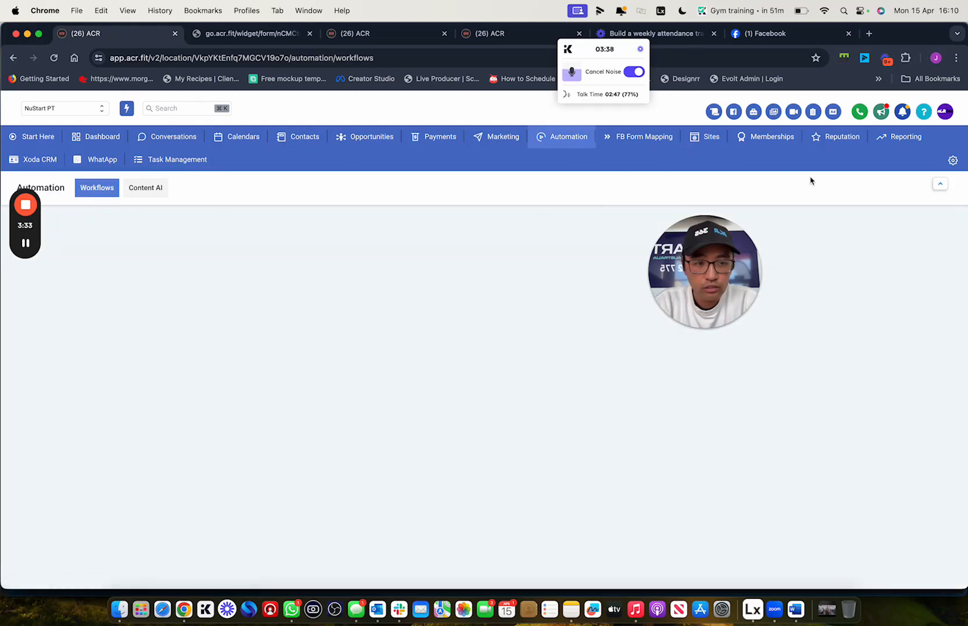
drag(664, 298, 705, 214)
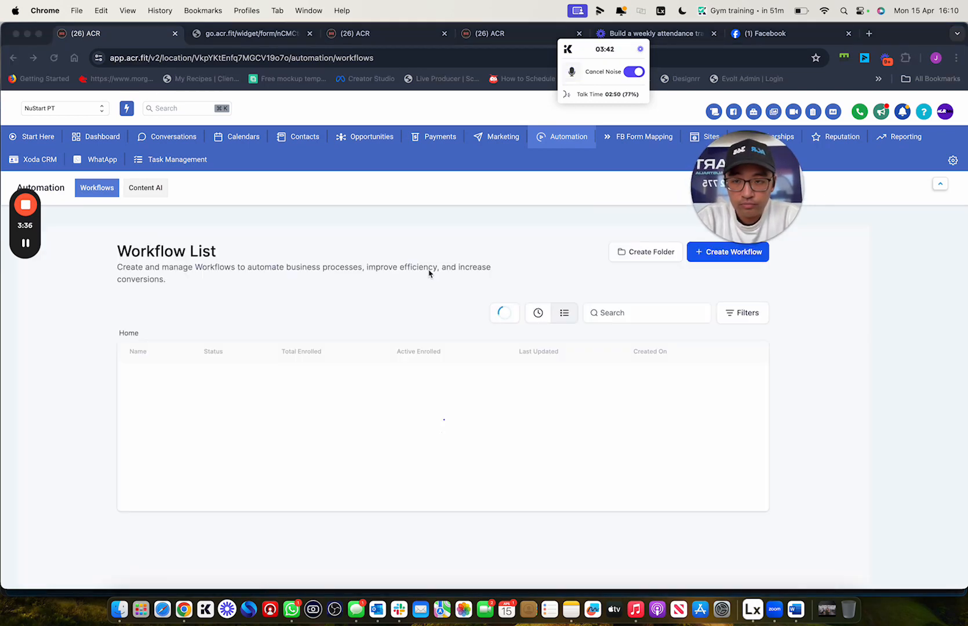
click(748, 261)
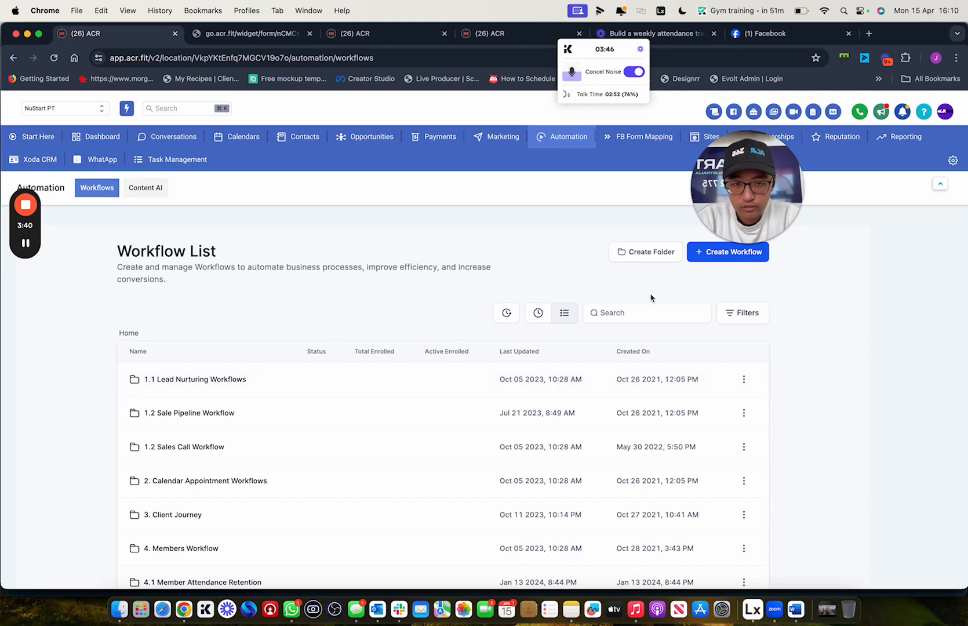
click(645, 311)
text(week)
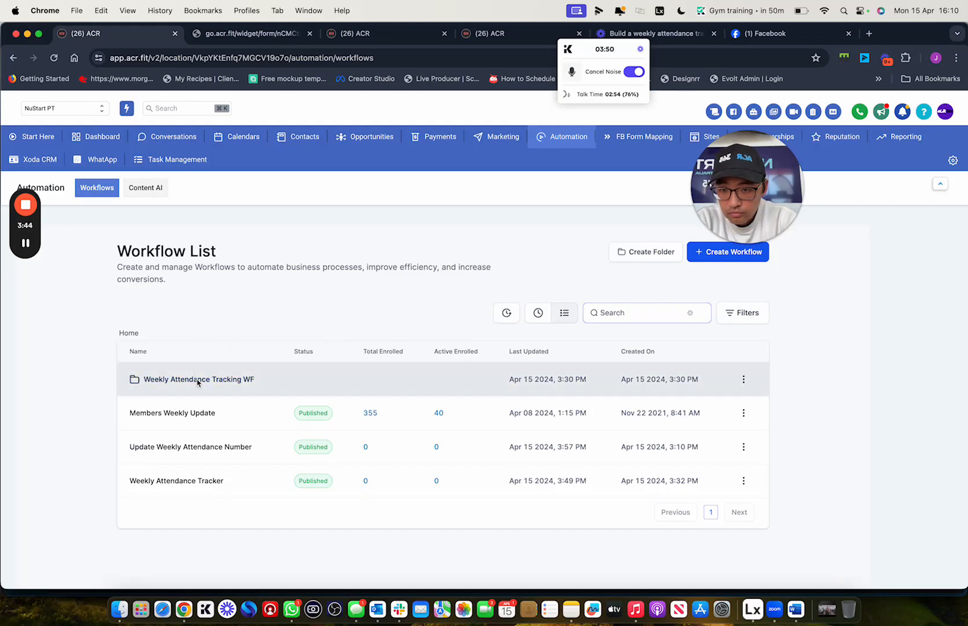
click(195, 379)
Create a workflow from scratch in the Weekly Attendance Tracking WF folder and return to the folder's workflow list
click(717, 259)
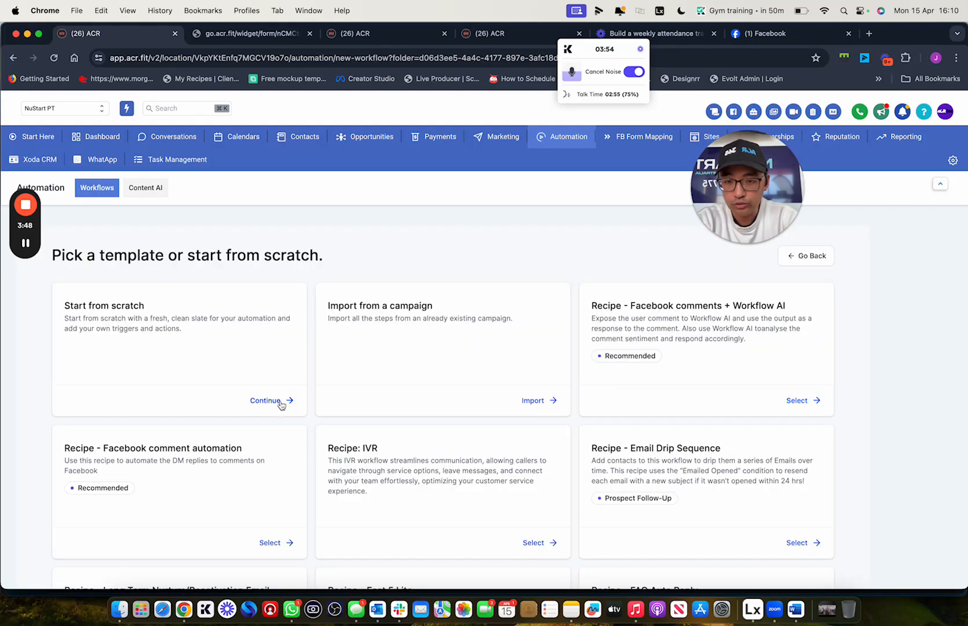
click(286, 401)
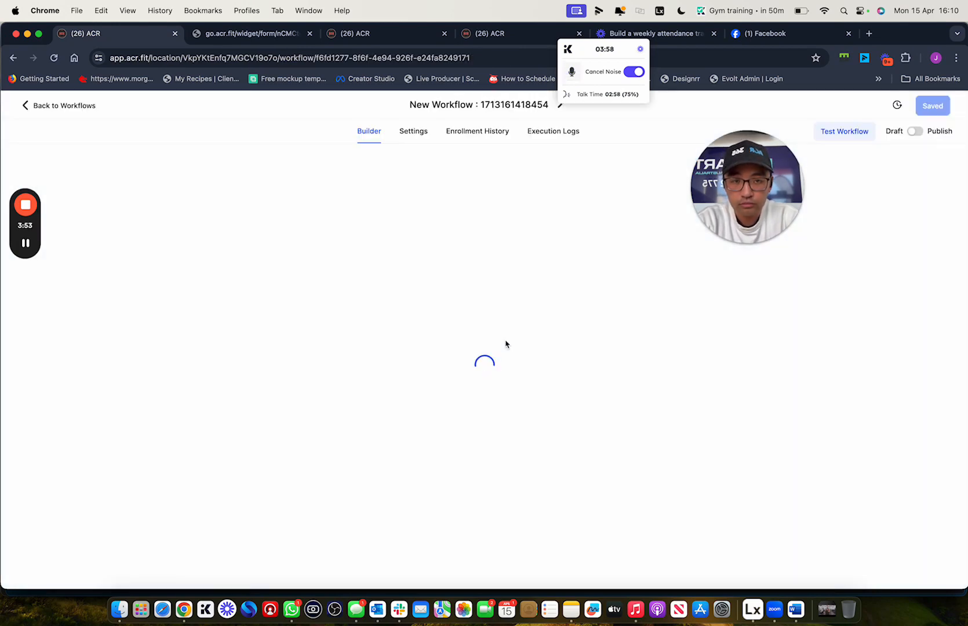
click(511, 106)
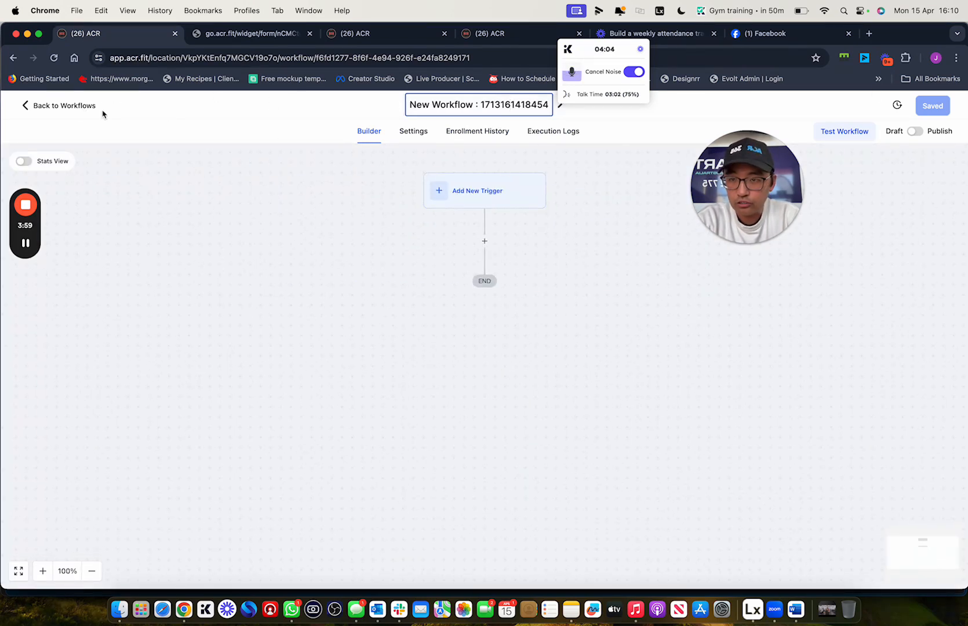
click(70, 110)
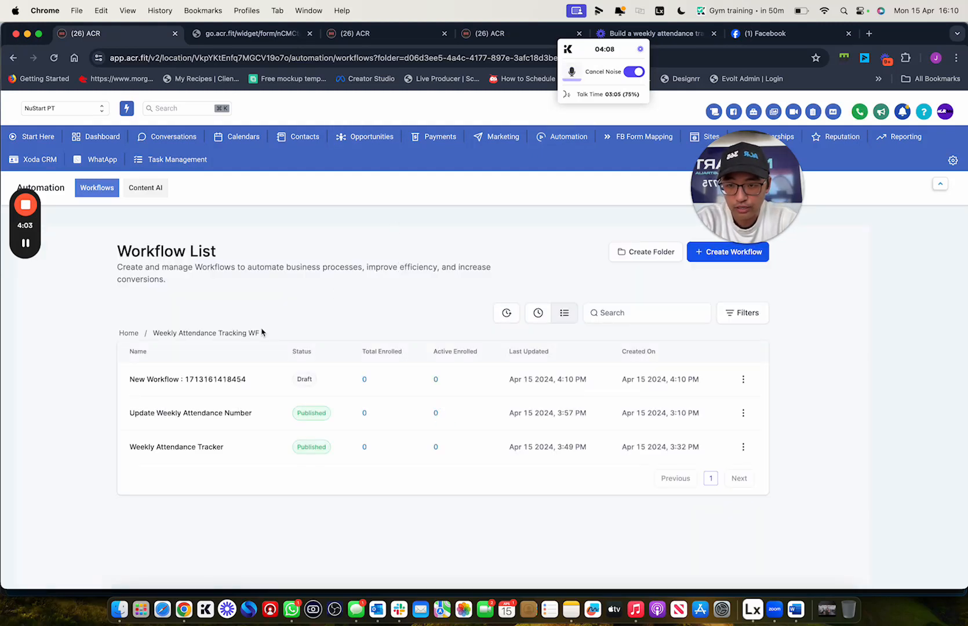
Open the Update Weekly Attendance Number workflow and start a new trigger of the type Form Submitted
click(209, 414)
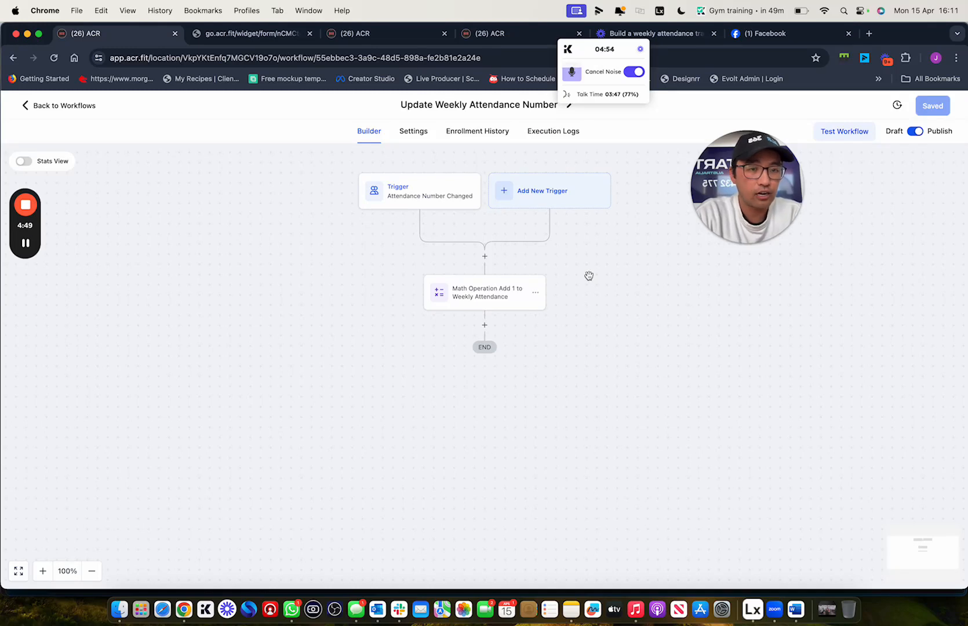
click(538, 201)
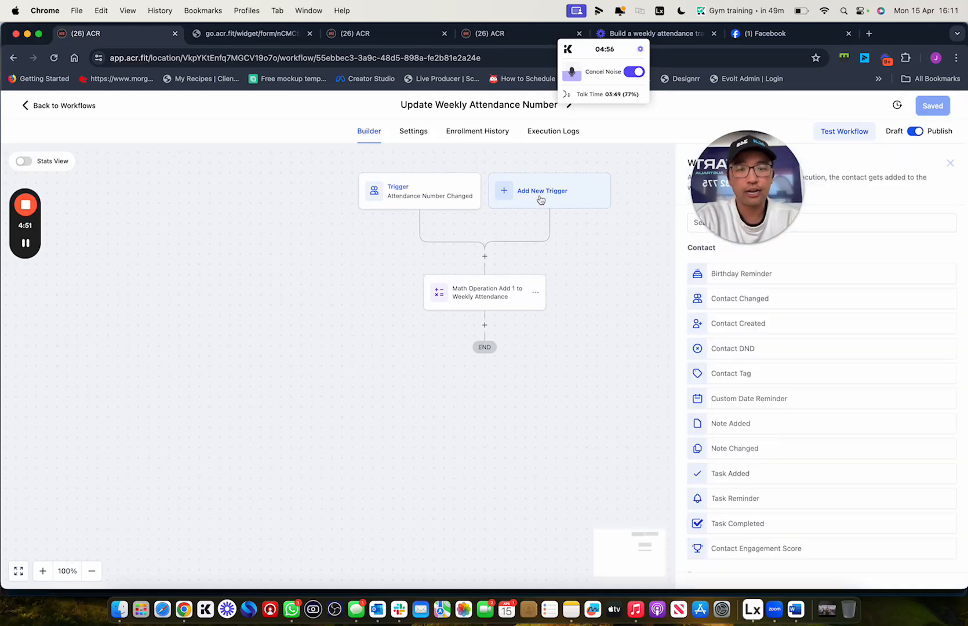
click(747, 197)
drag(747, 197, 618, 295)
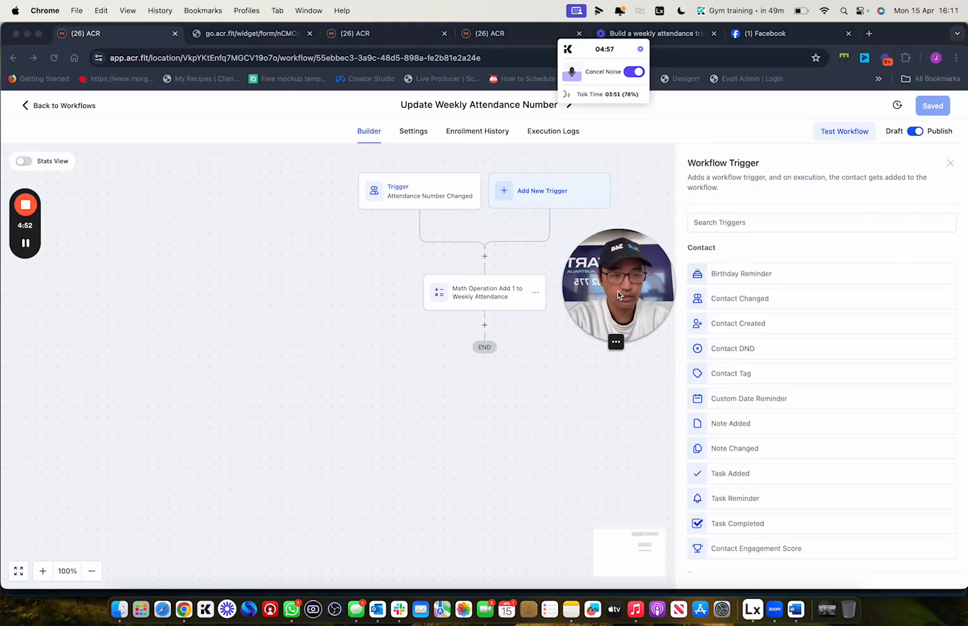
click(761, 222)
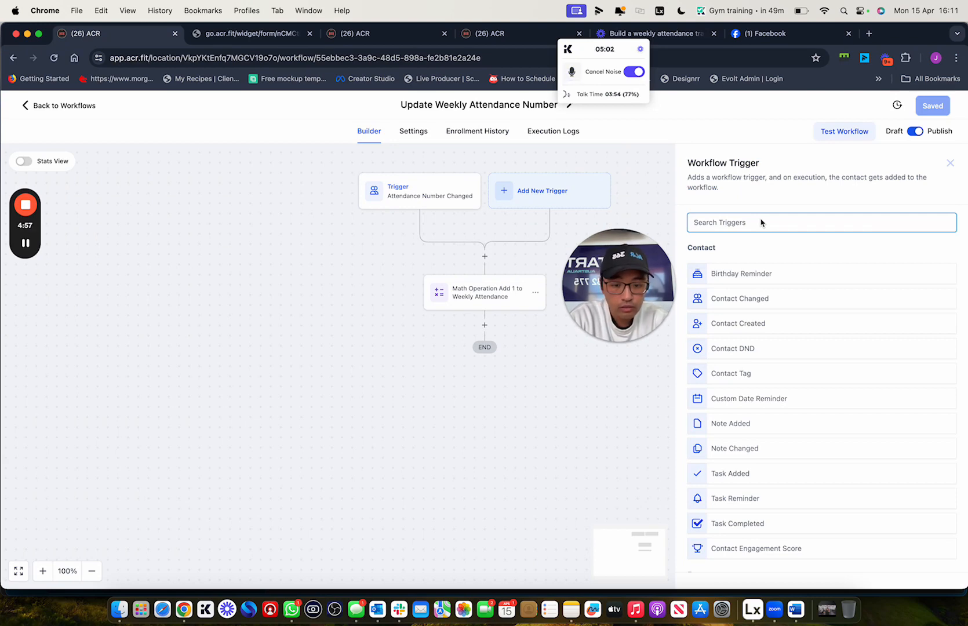
text(form)
click(749, 274)
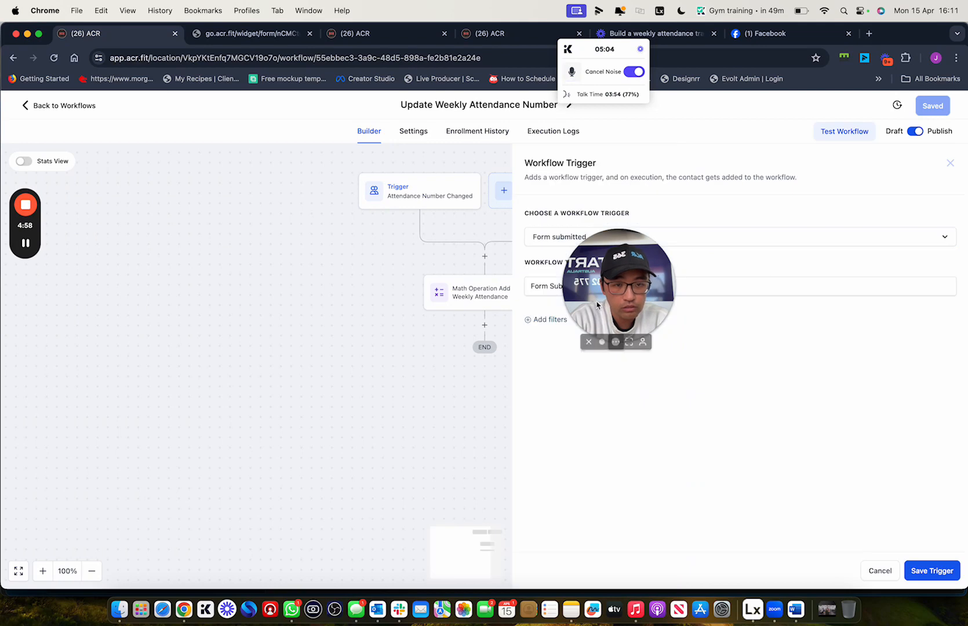
drag(618, 313, 431, 307)
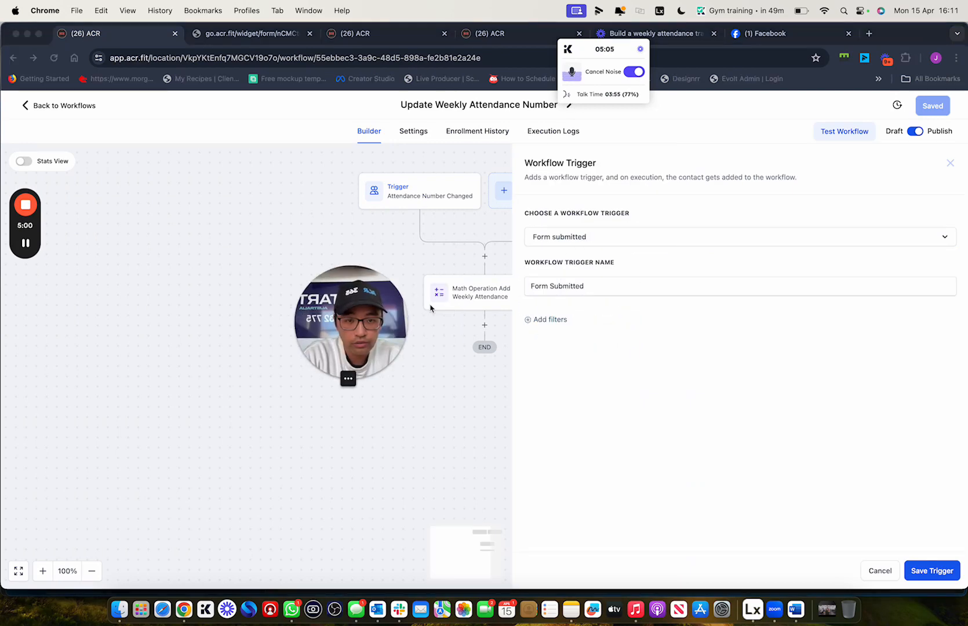
click(558, 319)
click(560, 330)
text(week)
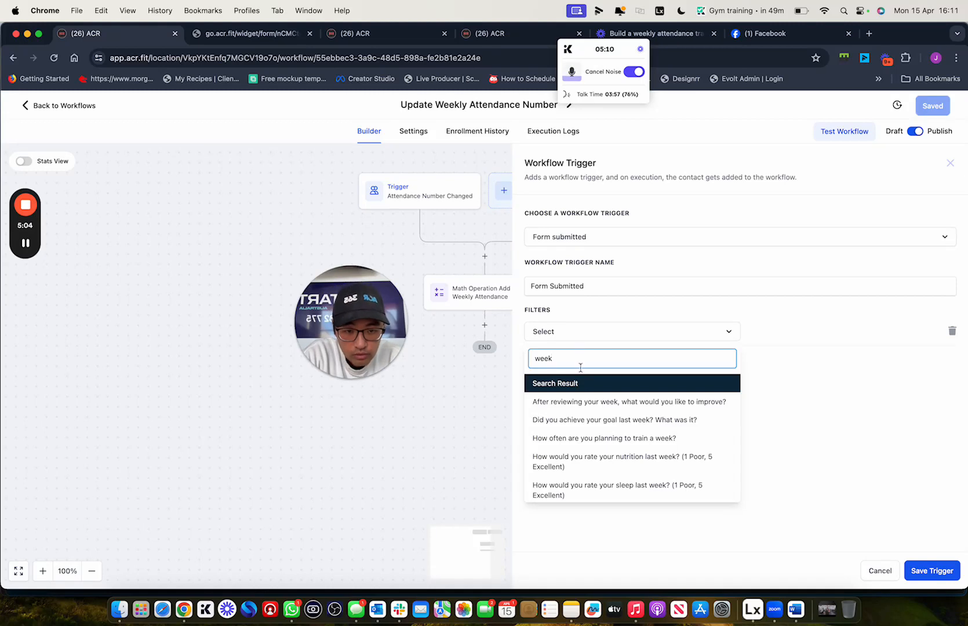
text(ly)
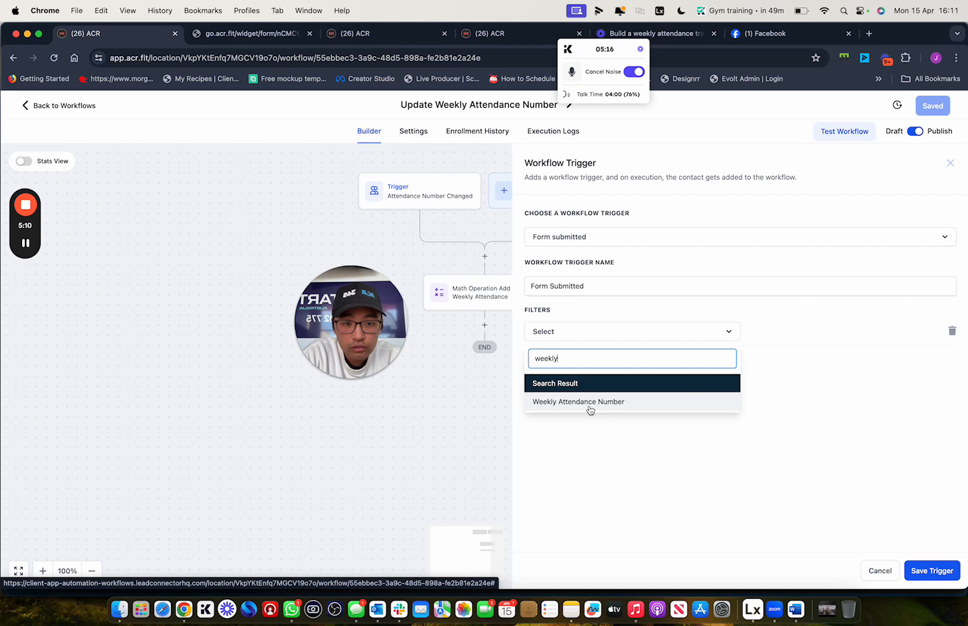
click(631, 319)
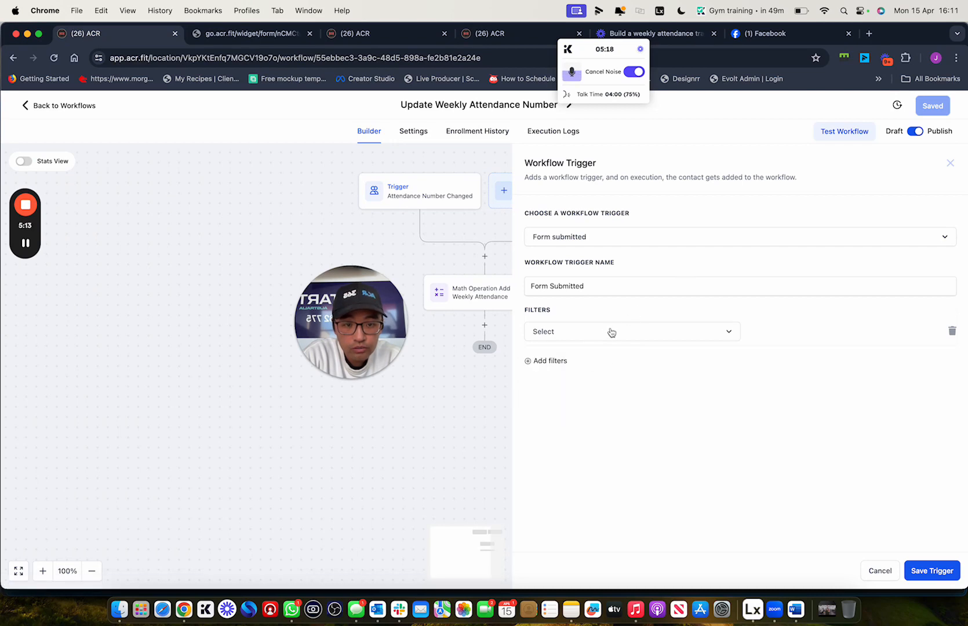
click(613, 333)
click(588, 401)
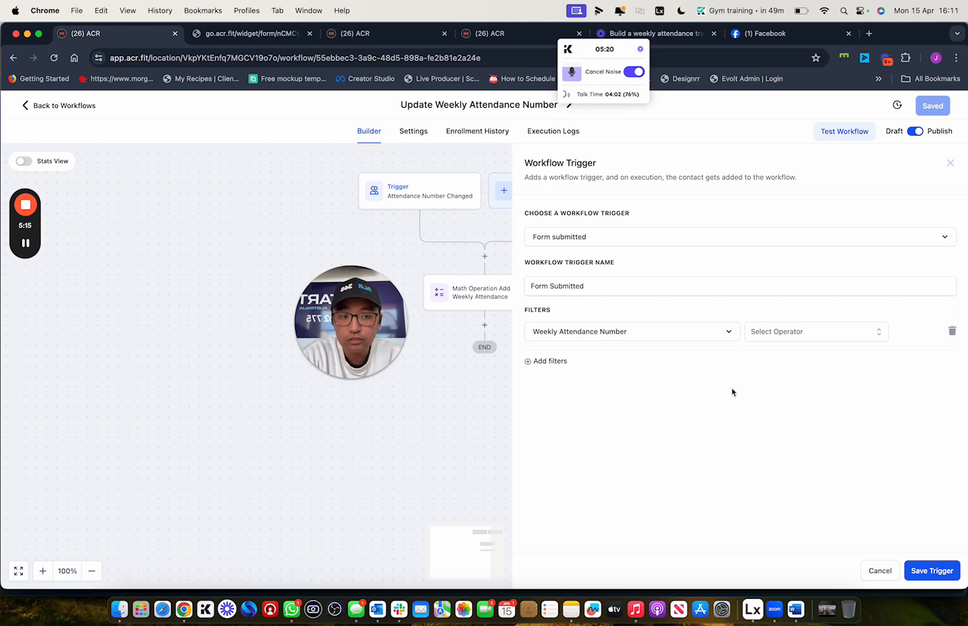
click(814, 332)
click(723, 368)
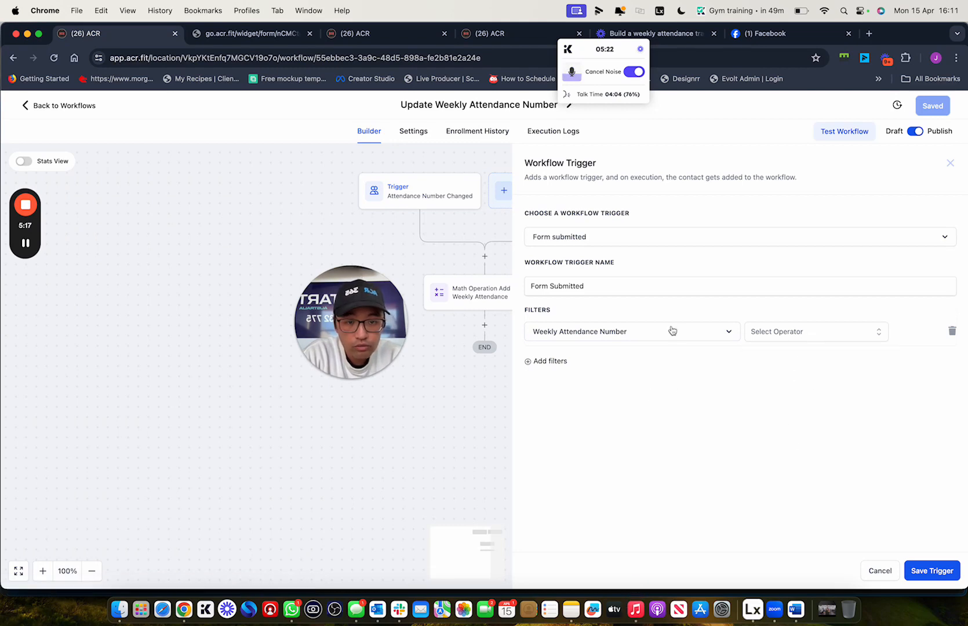
click(596, 283)
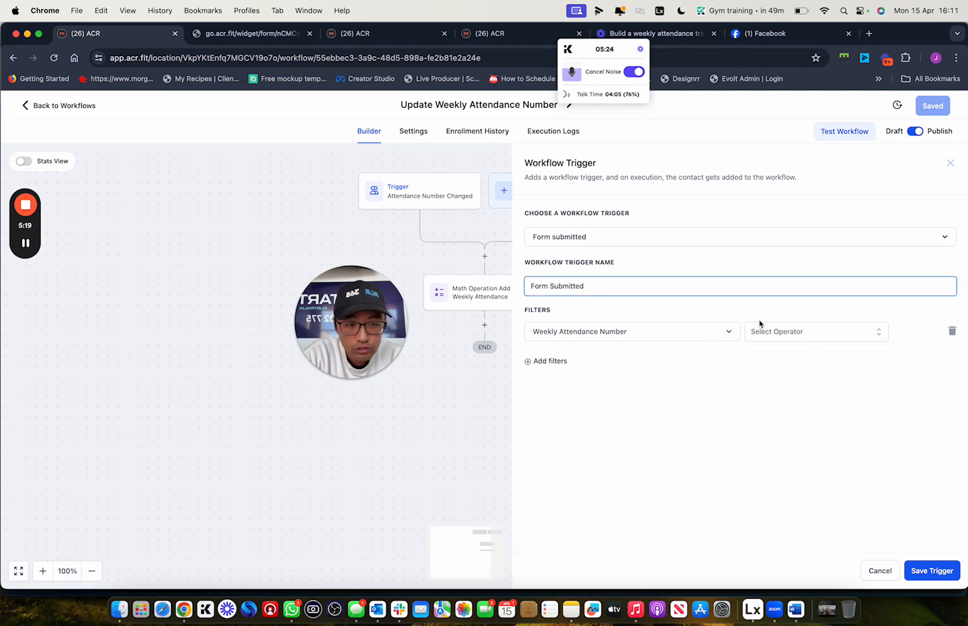
click(953, 332)
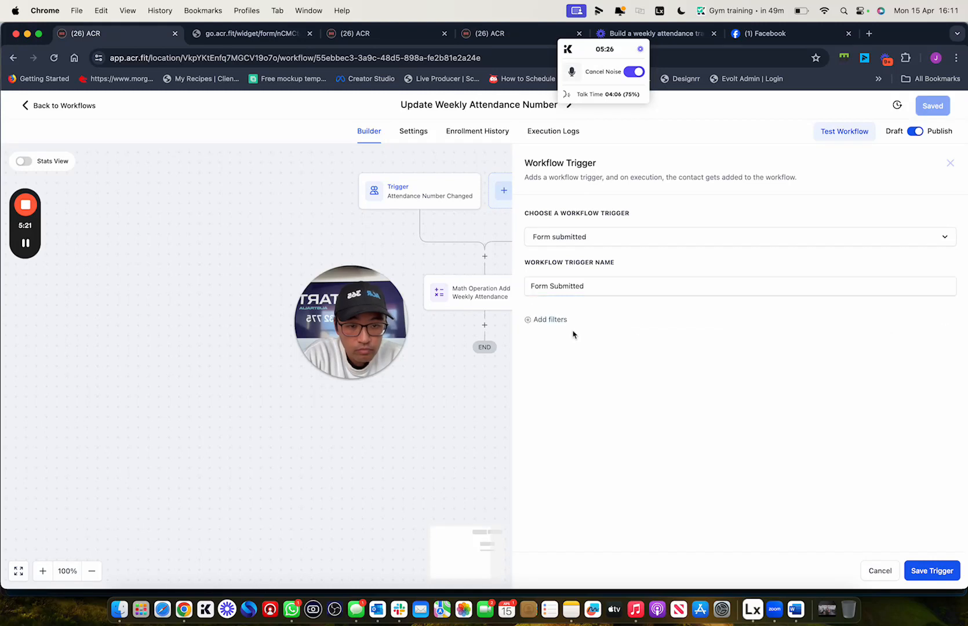
Filter the Form Submitted trigger to the Check In Button form and save the trigger
click(558, 321)
click(569, 333)
click(560, 400)
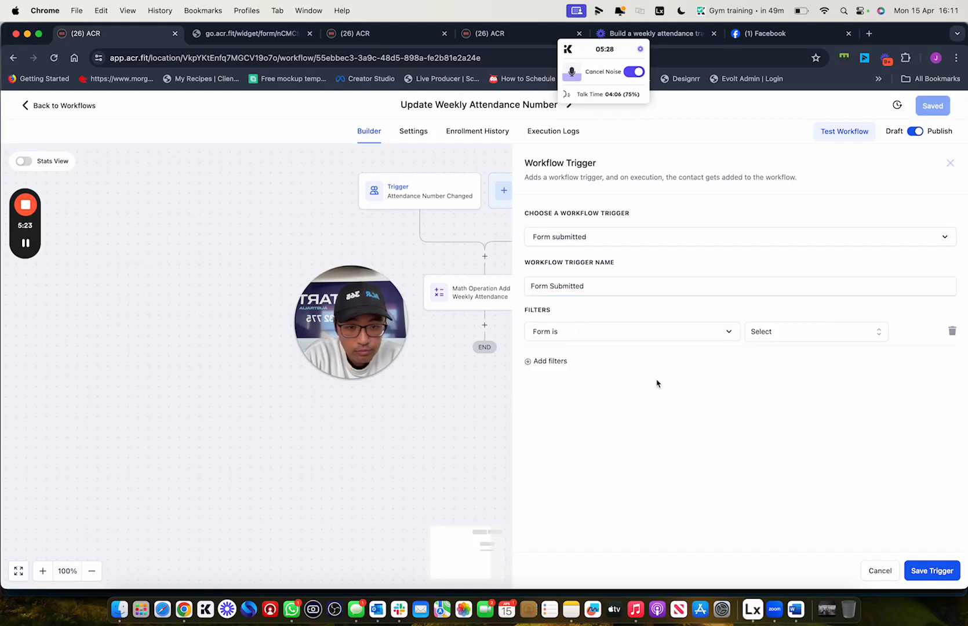
click(799, 332)
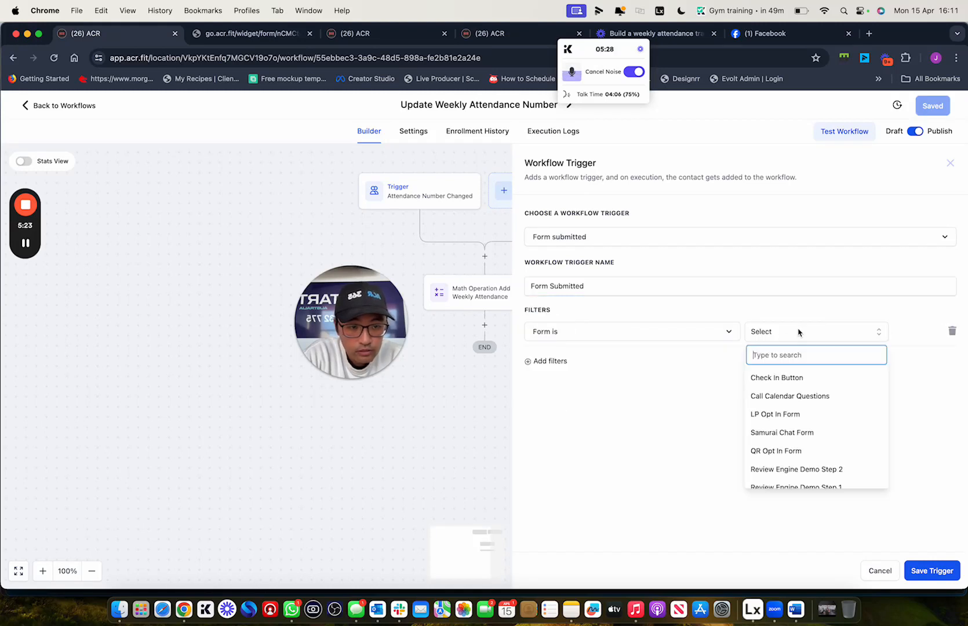
click(791, 378)
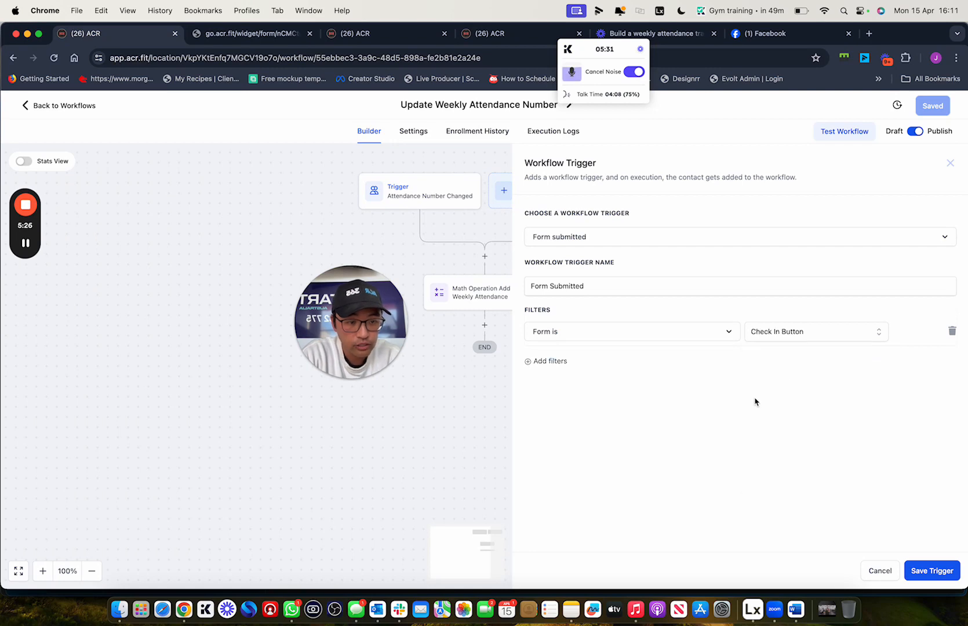
click(933, 569)
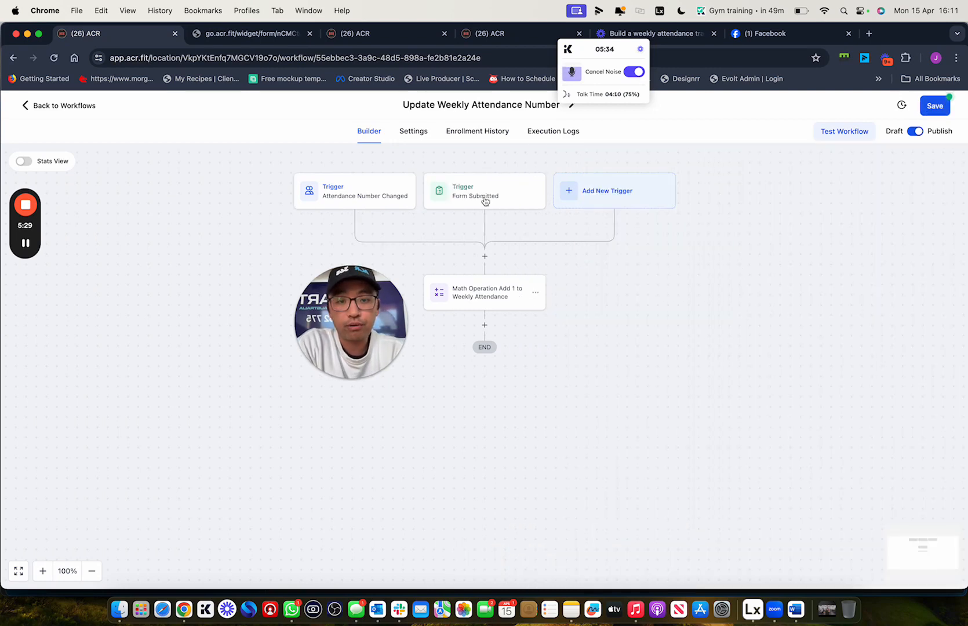
Check the Math Operation action that adds 1 to Weekly Attendance Number, saving the action and the workflow
click(486, 294)
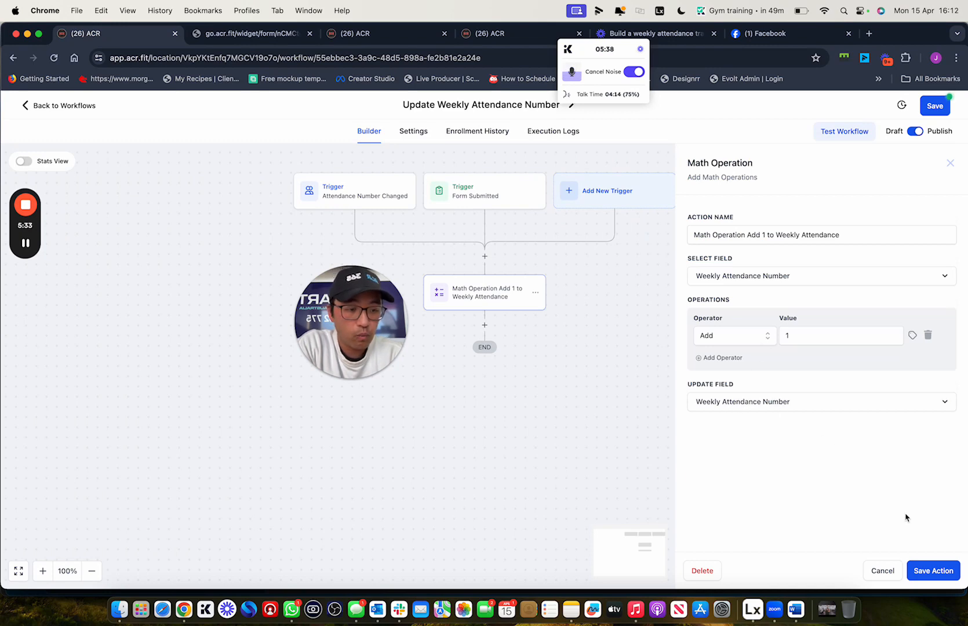
click(931, 569)
click(937, 107)
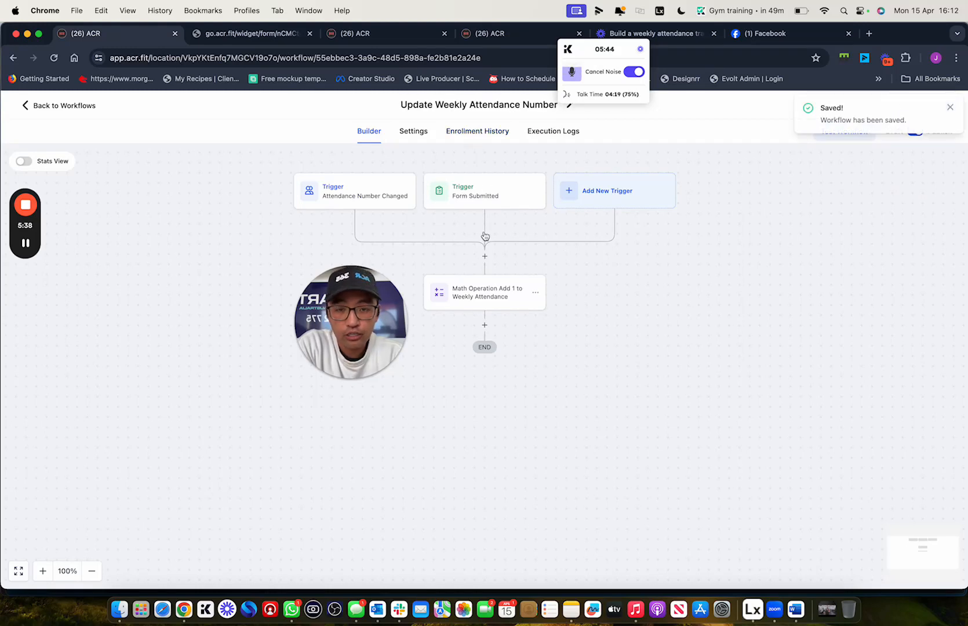
click(477, 300)
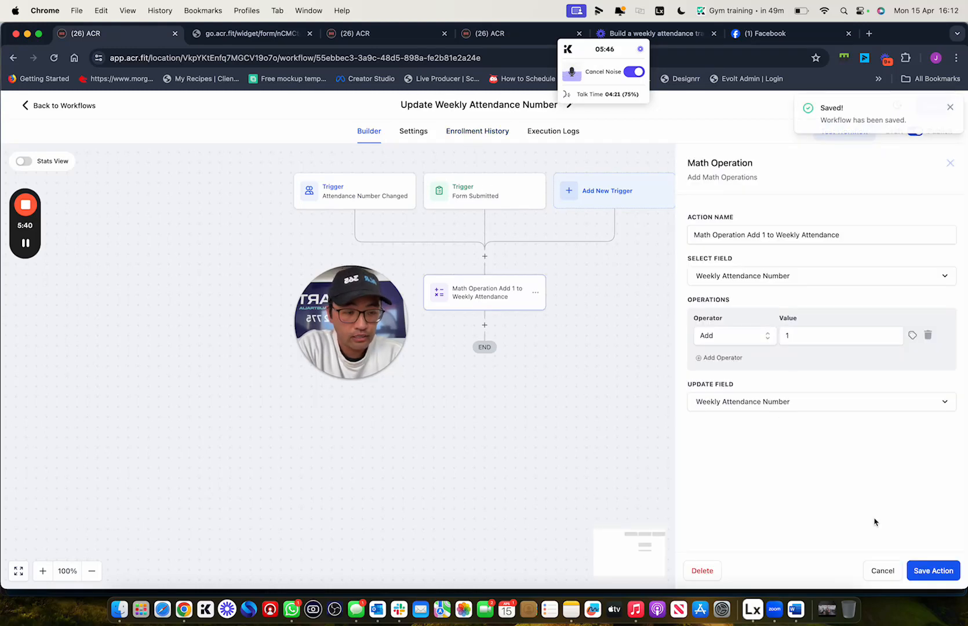
click(934, 571)
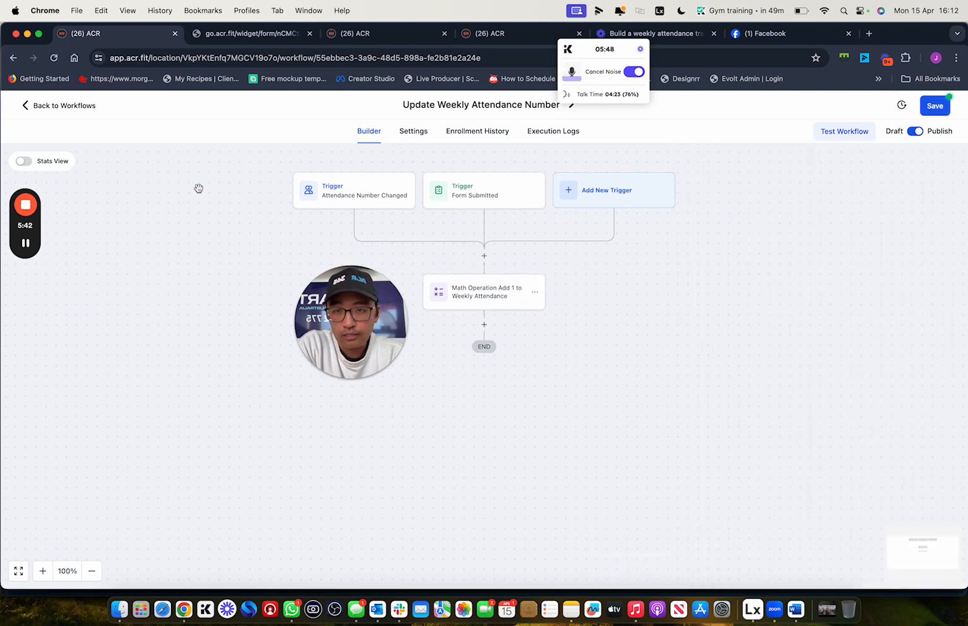
Switch to the Weekly Attendance Tracker workflow, close its open condition and examine the Attendance Record Changed trigger's settings
click(487, 33)
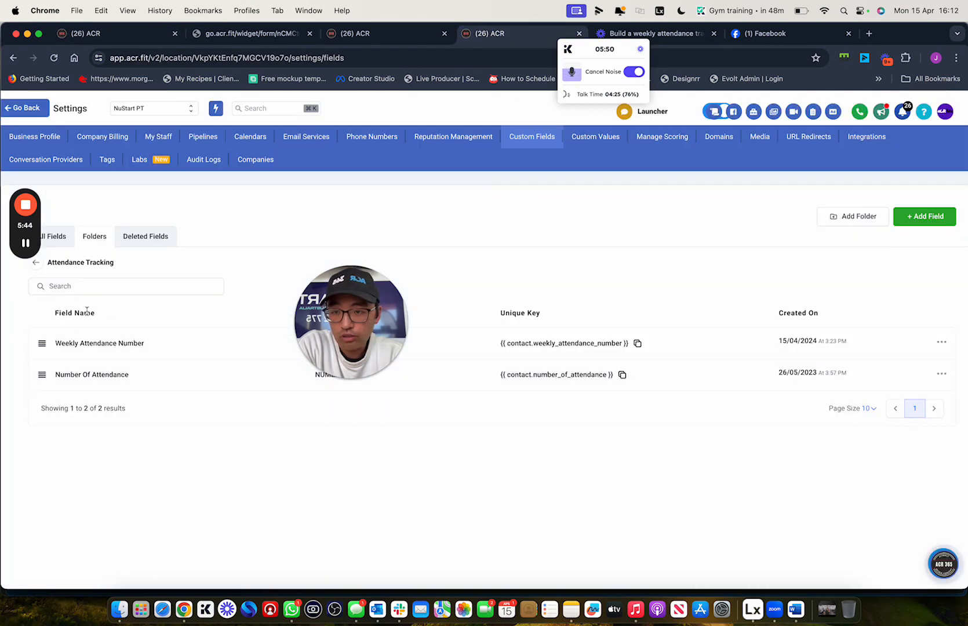
click(371, 33)
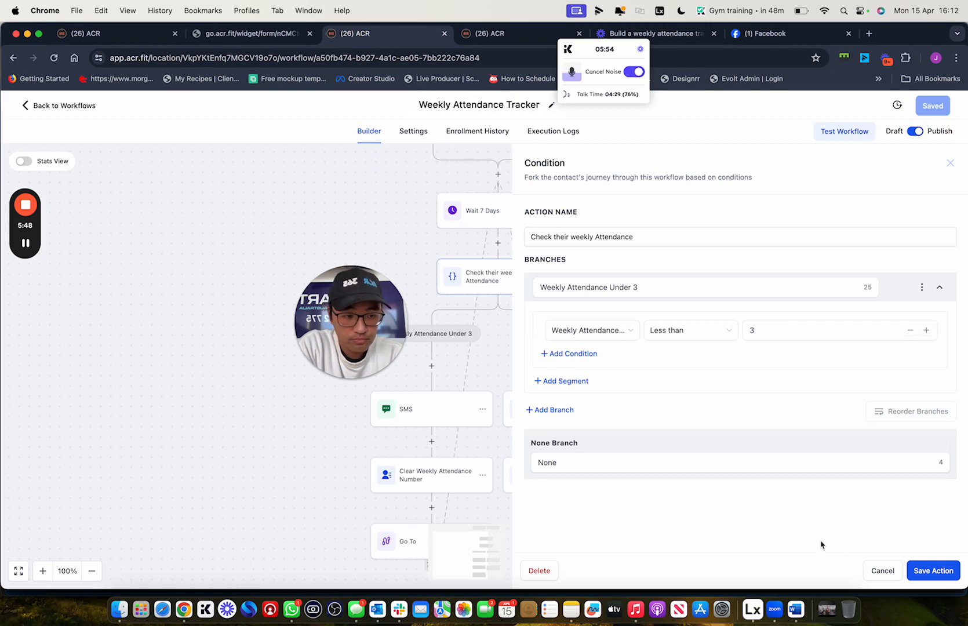
click(878, 572)
scroll(574, 306, up, 5)
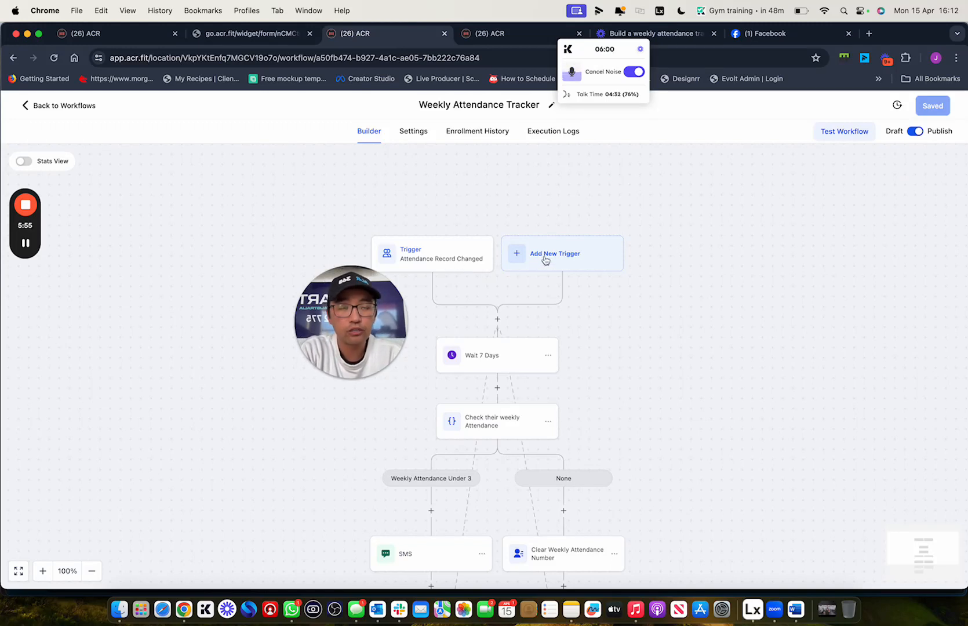
click(437, 273)
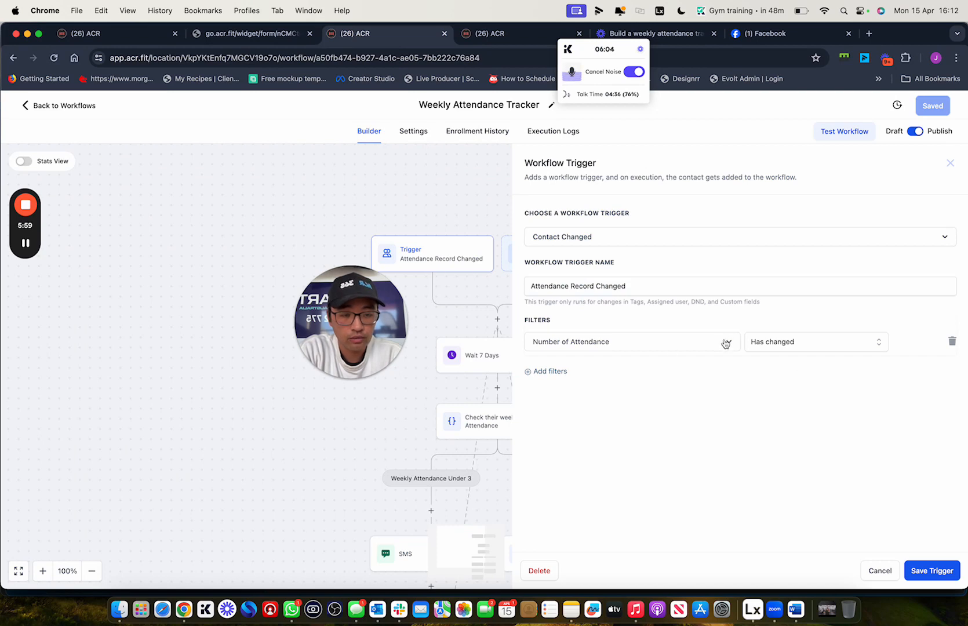
click(879, 571)
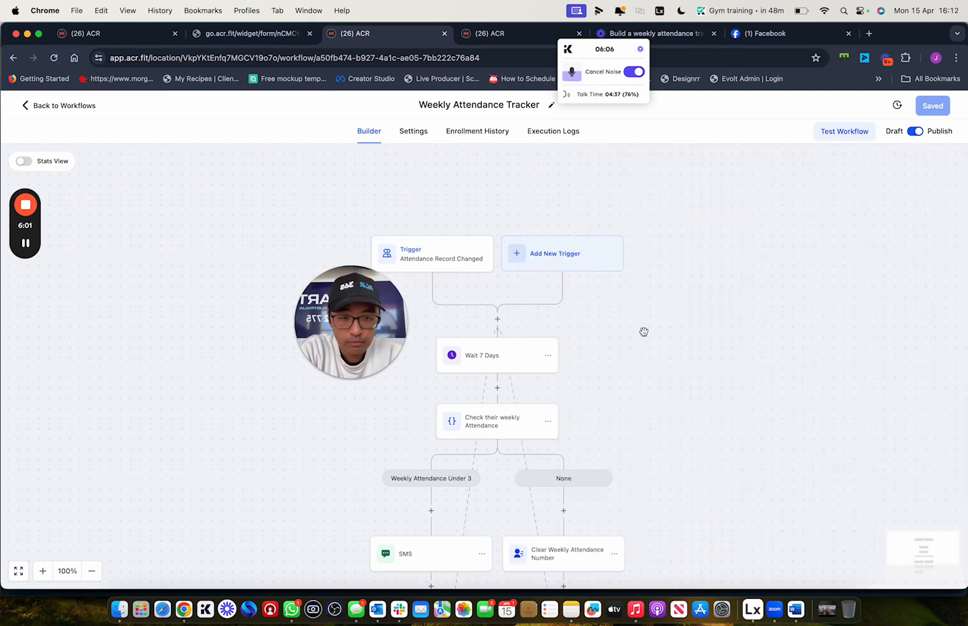
Search the triggers for "for" and add a Form Submitted trigger to the Weekly Attendance Tracker workflow
click(539, 262)
click(740, 223)
text(for)
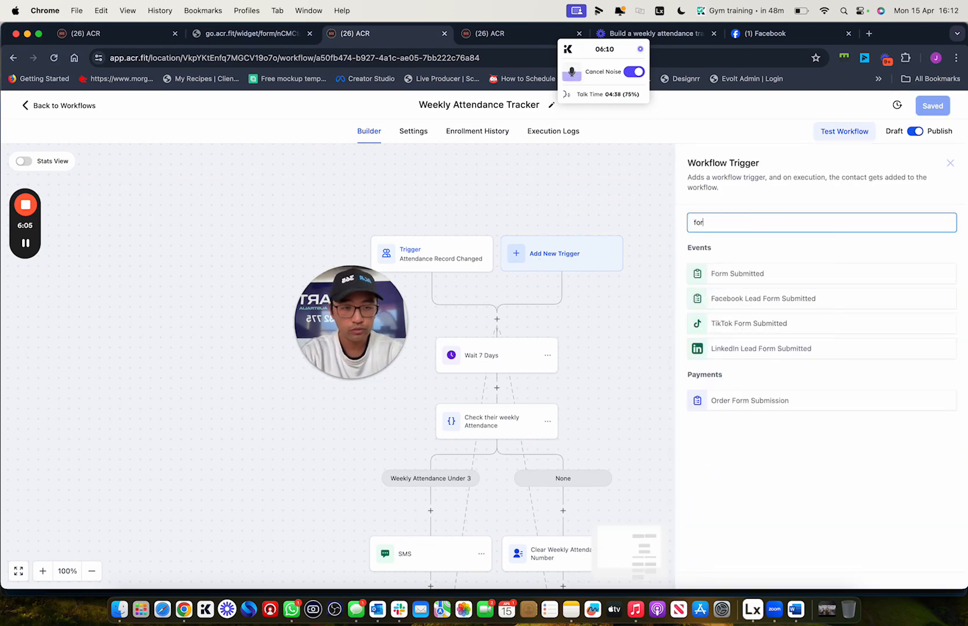
click(734, 273)
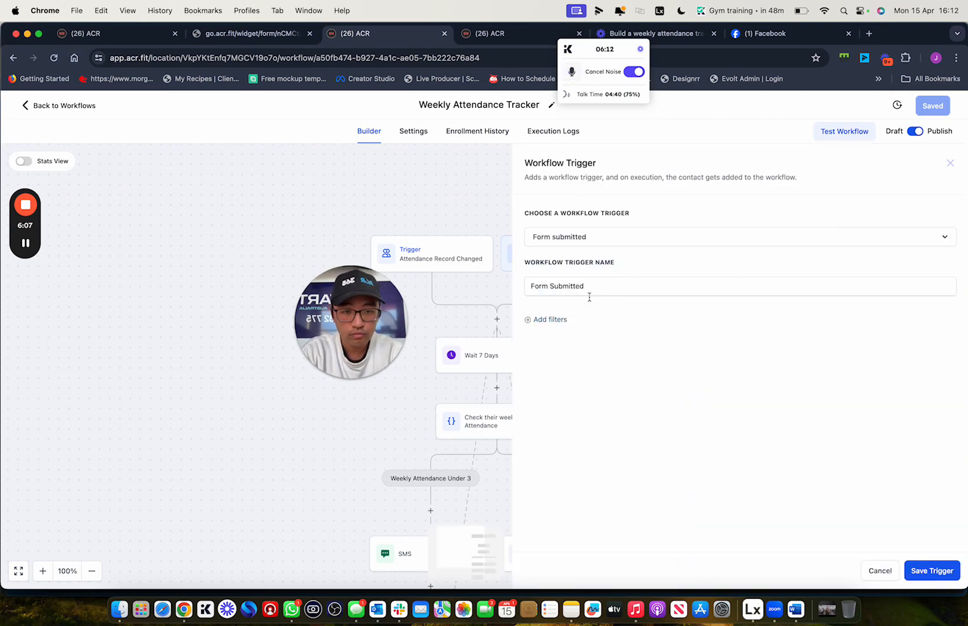
Add a filter to the new trigger restricting the form to Check In Button, and save the trigger
click(561, 326)
click(563, 336)
click(564, 401)
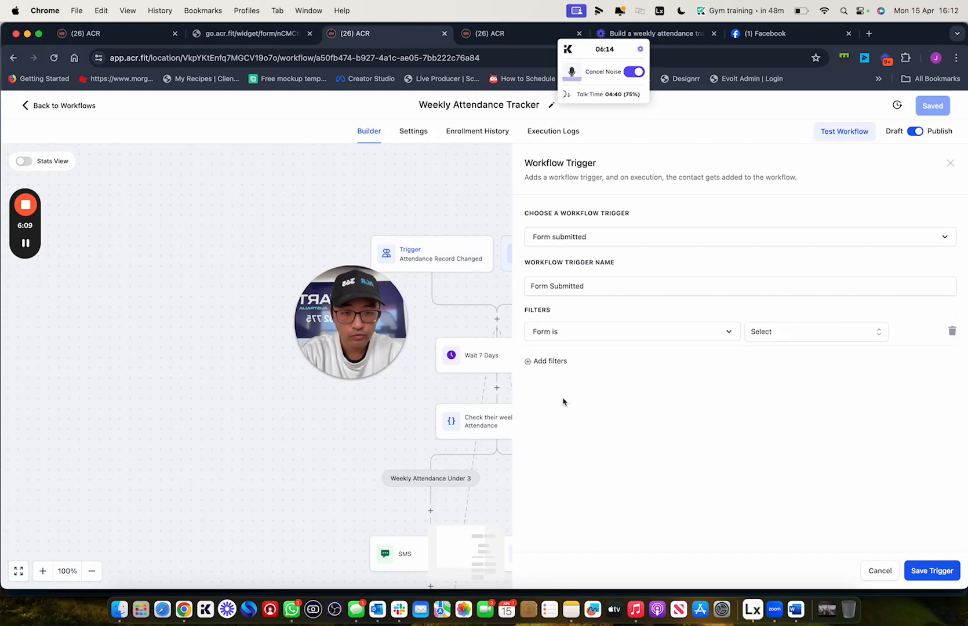
click(764, 333)
text(chek)
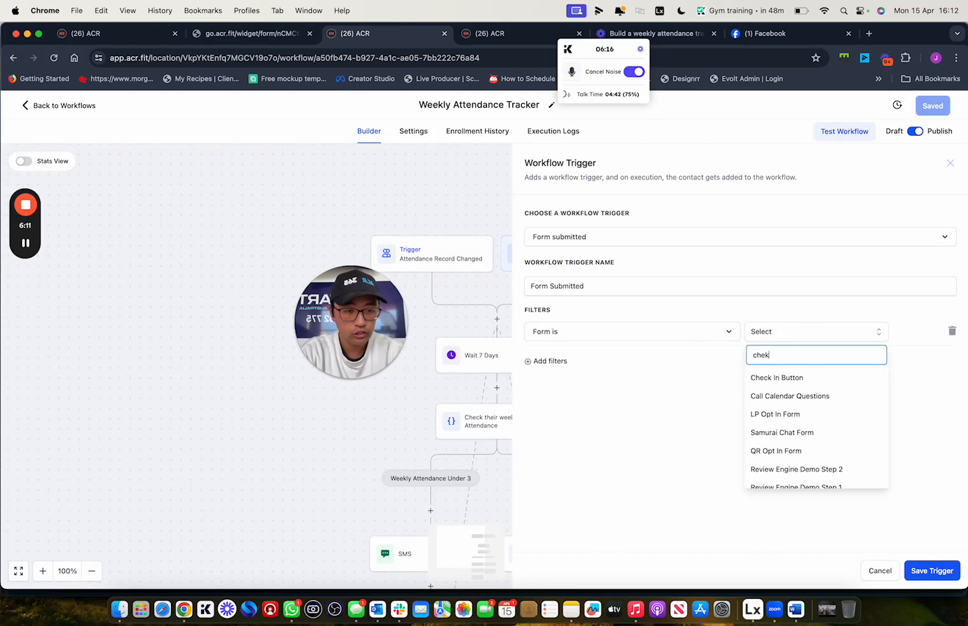
click(773, 380)
click(862, 513)
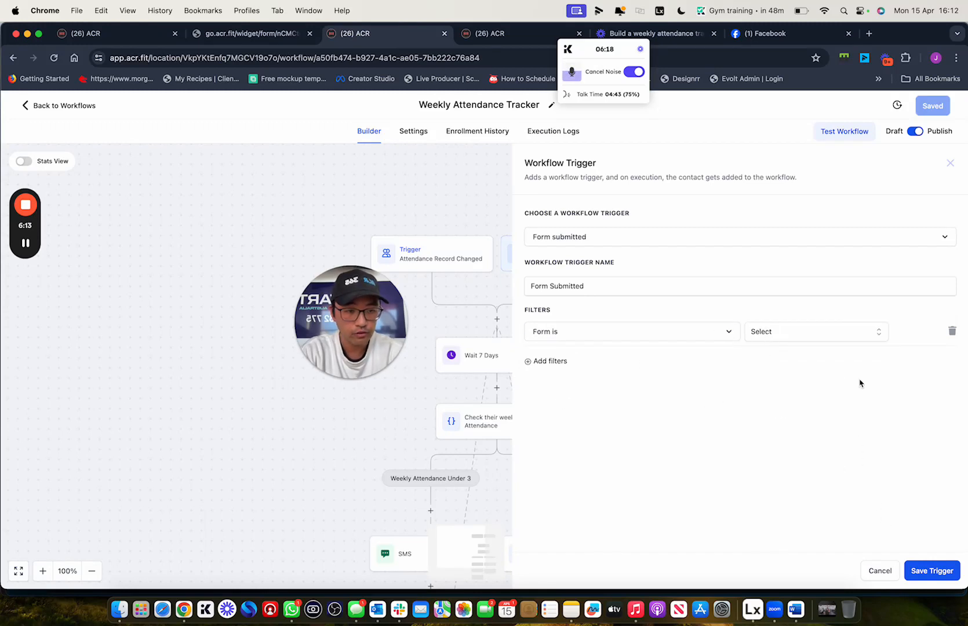
click(853, 333)
key(BackSpace)
text(chec)
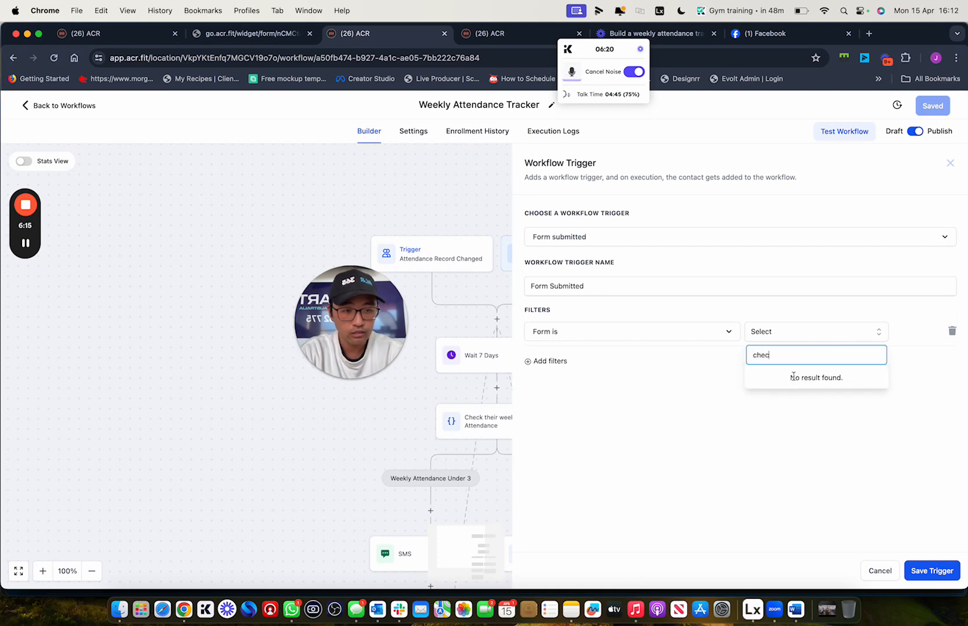
text(k)
click(790, 377)
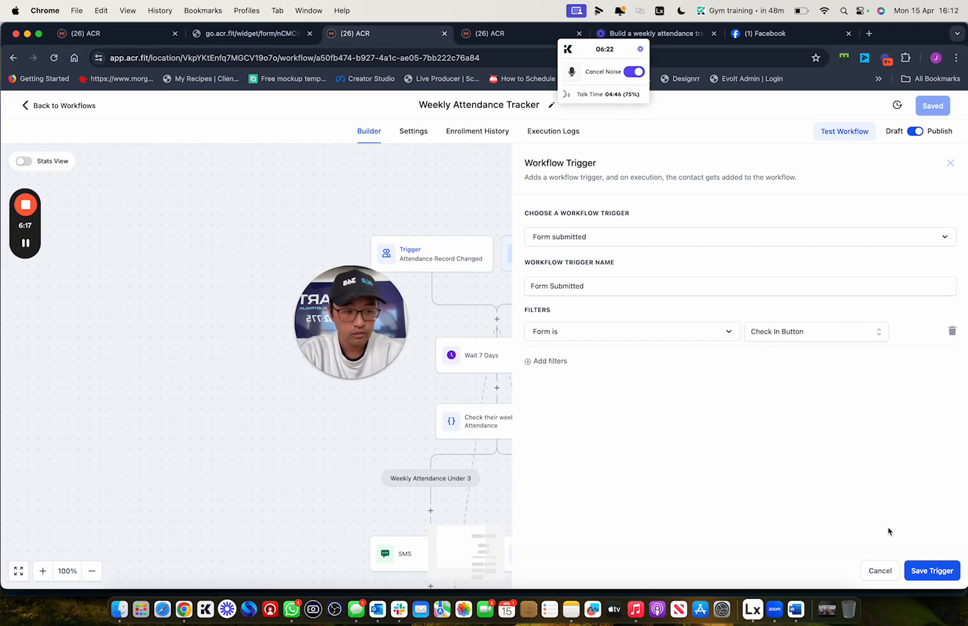
click(940, 570)
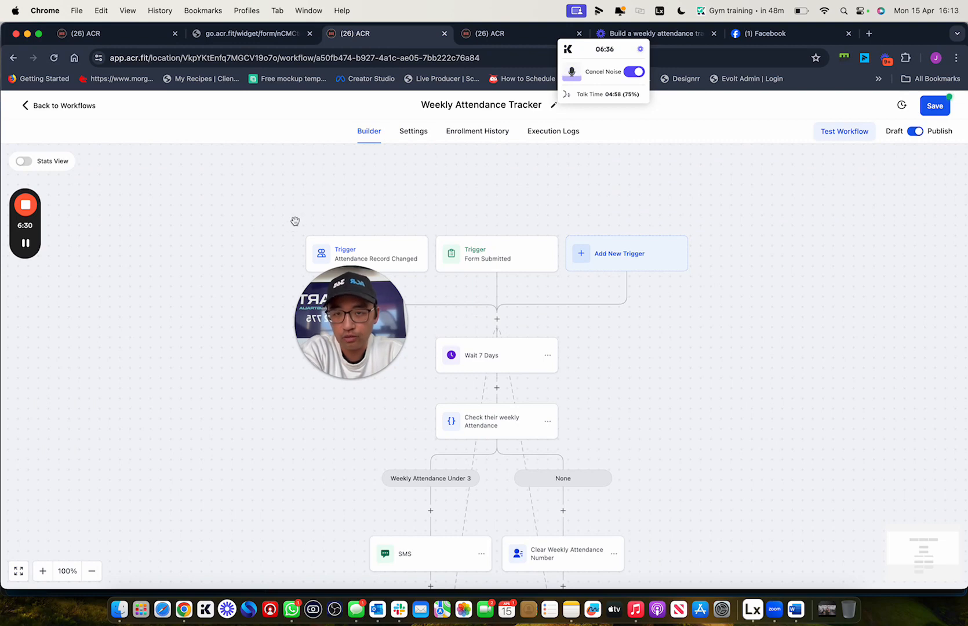
Switch to the live Check In form page and copy its web address
click(249, 33)
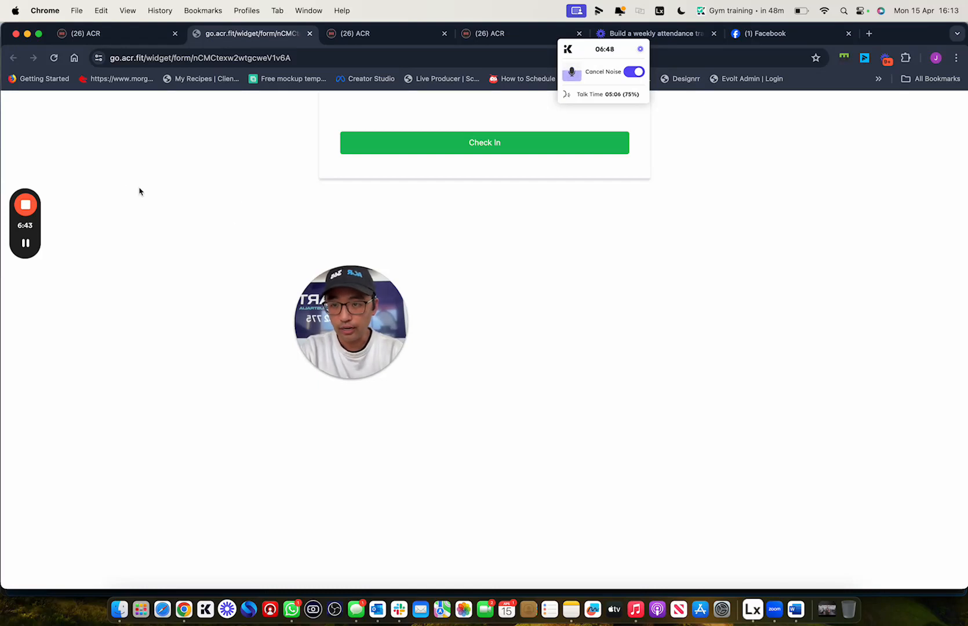
mouse_move(25, 244)
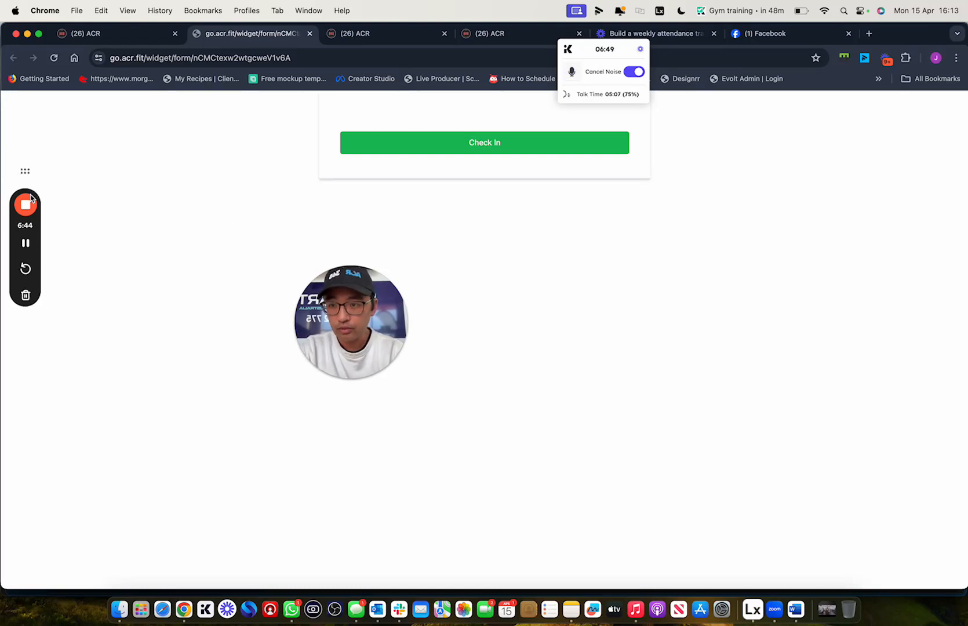
click(25, 244)
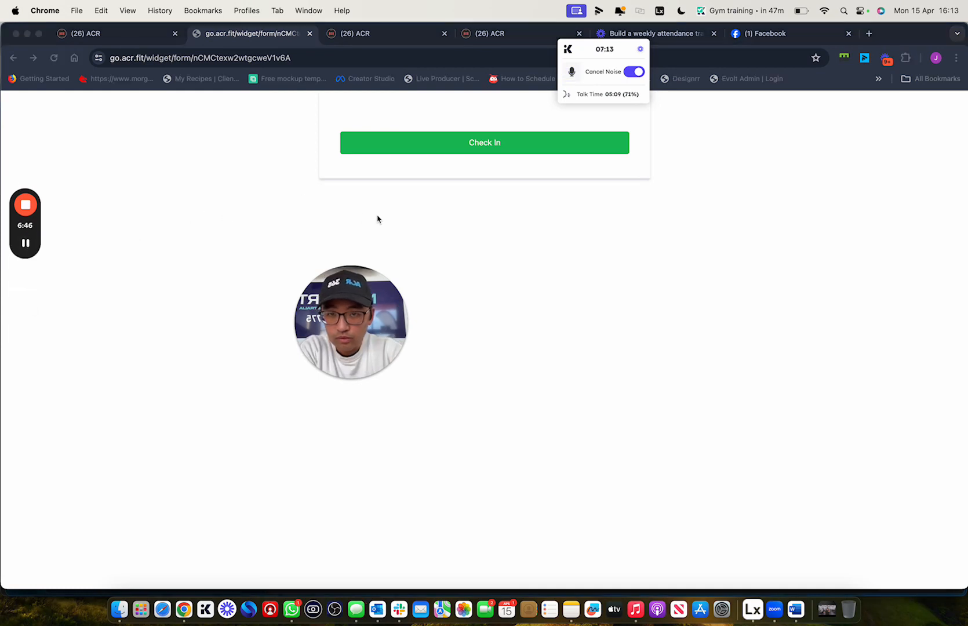
click(377, 219)
click(285, 57)
key(super+c)
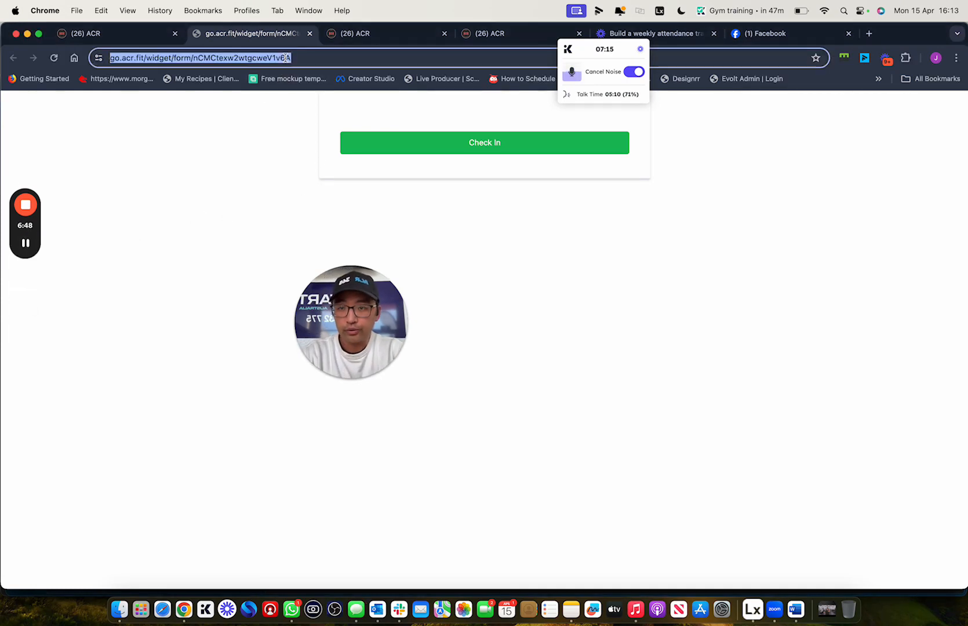
Switch to the Update Weekly Attendance Number workflow, save its changes and return to the workflow list
click(131, 40)
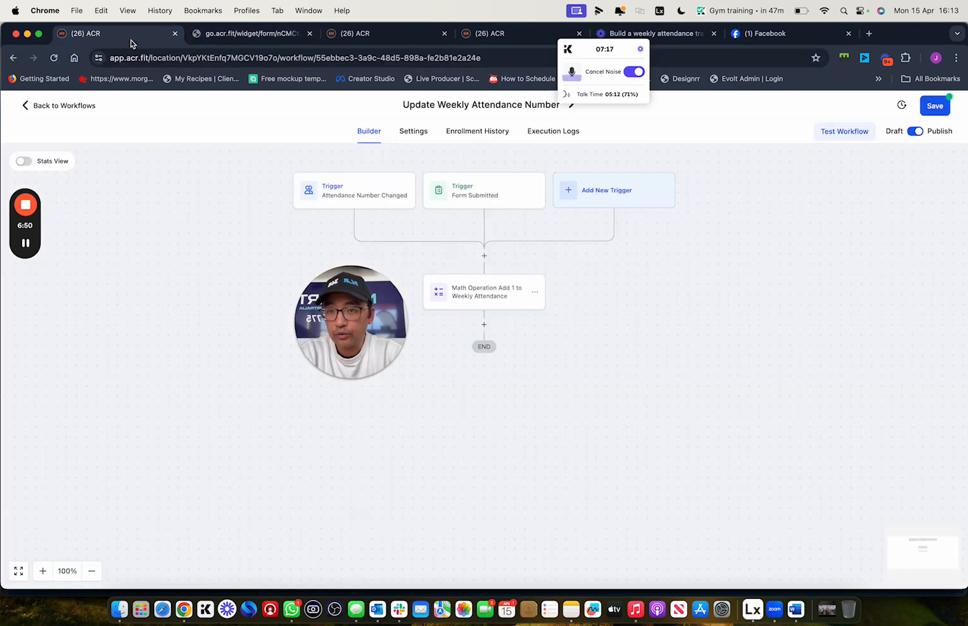
click(85, 106)
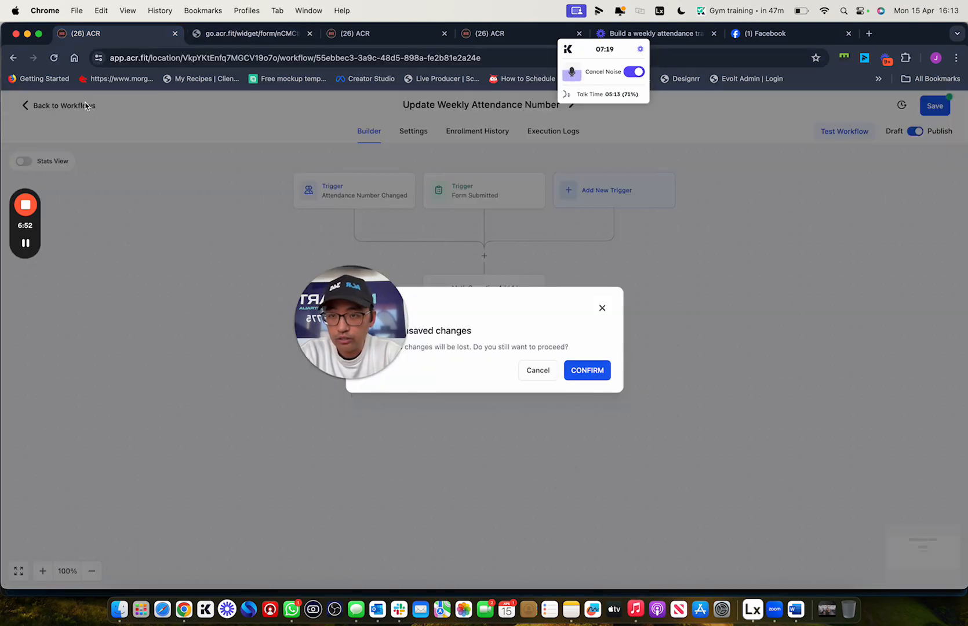
click(536, 370)
key(super+s)
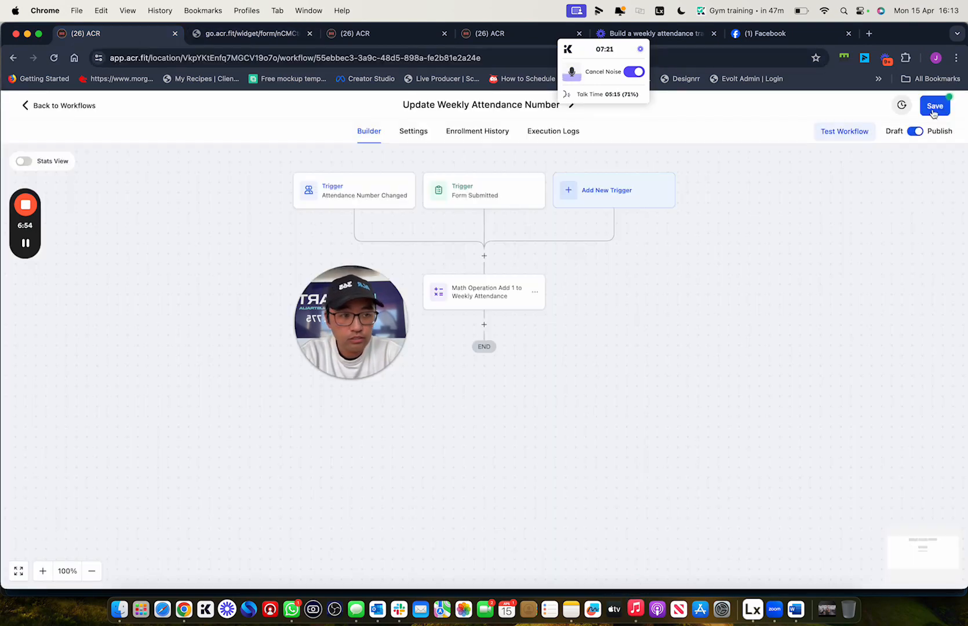
click(63, 106)
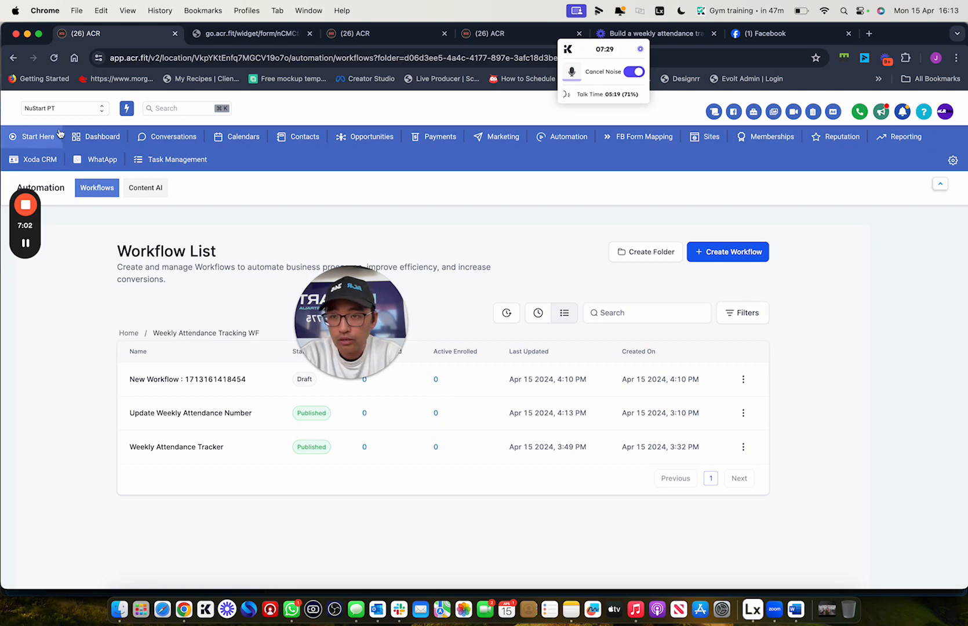
Switch to the Weekly Attendance Tracker workflow and save its unsaved changes
click(366, 35)
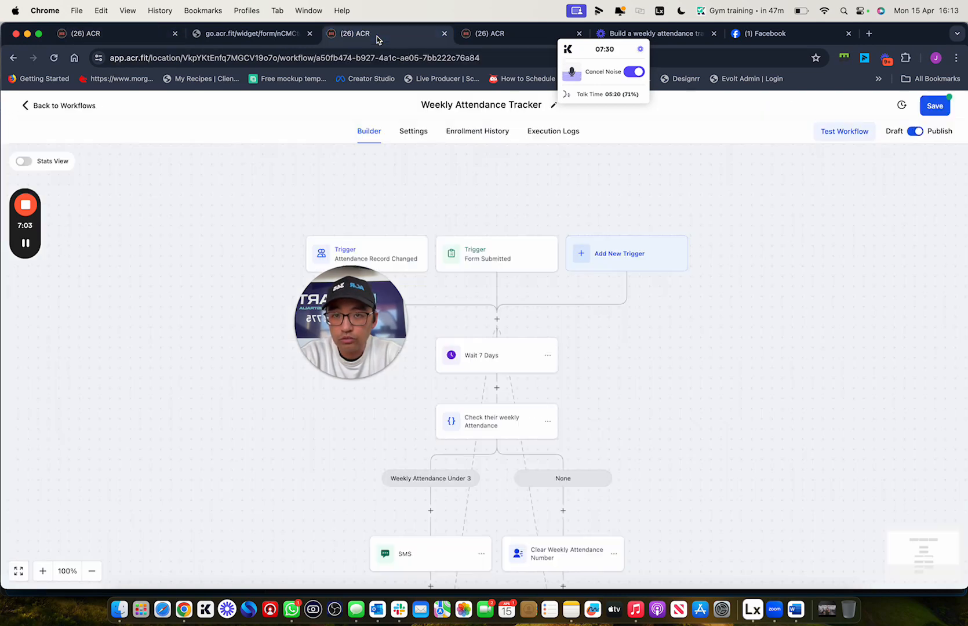
click(67, 106)
click(545, 372)
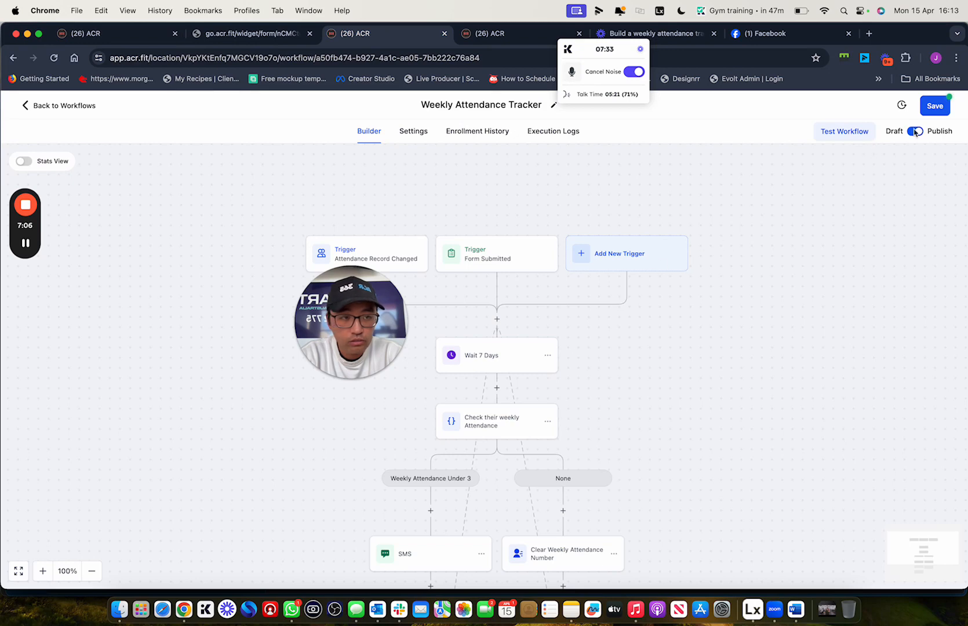
click(940, 110)
Switch to the custom fields settings page, leave the settings and open the QR Code Generator in the support widget
click(490, 35)
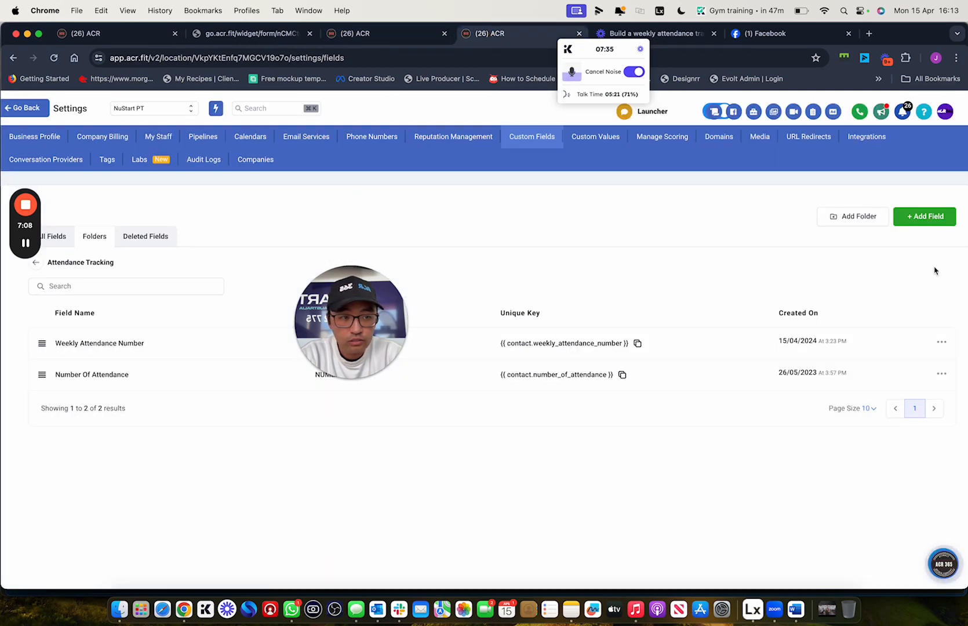
click(38, 111)
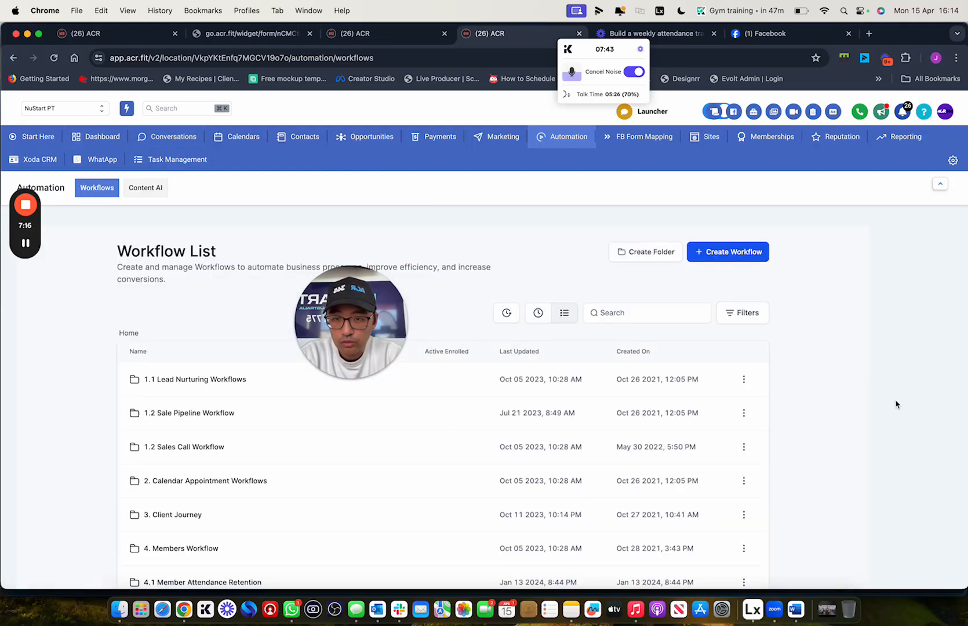
click(944, 565)
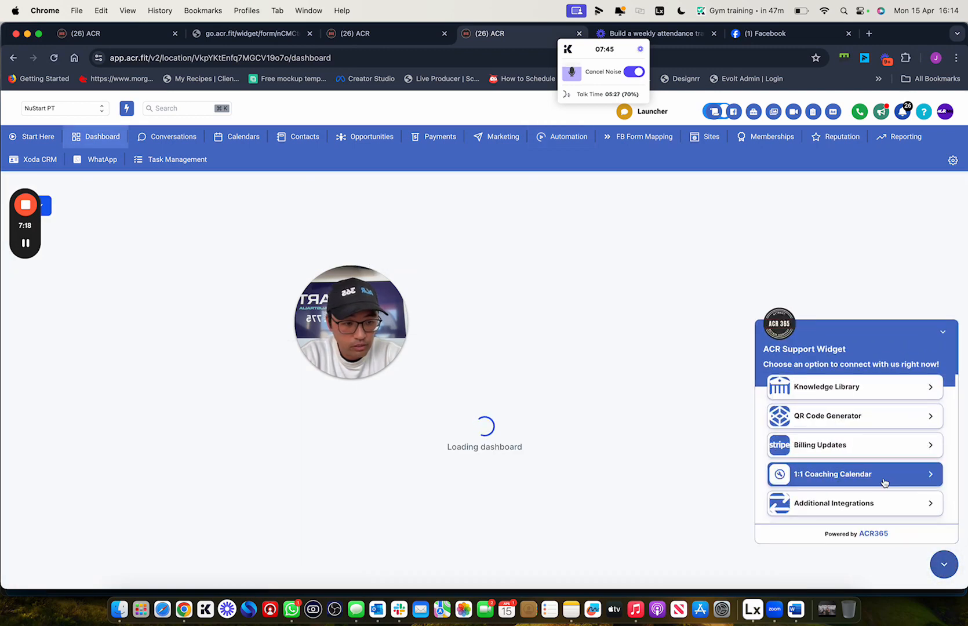
click(850, 416)
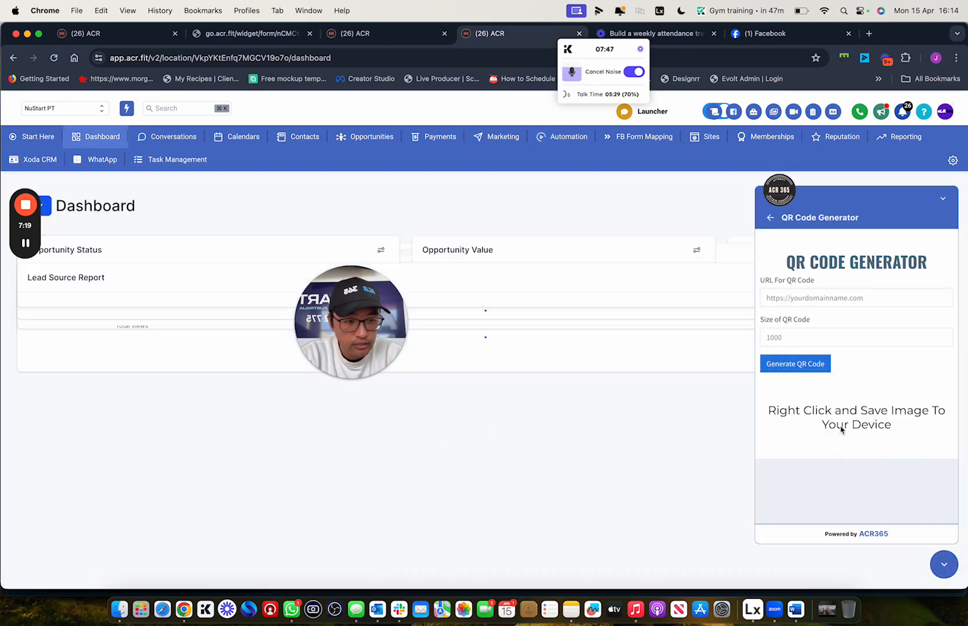
Generate a QR code from the copied Check In form address, and regenerate it at size 500
click(861, 299)
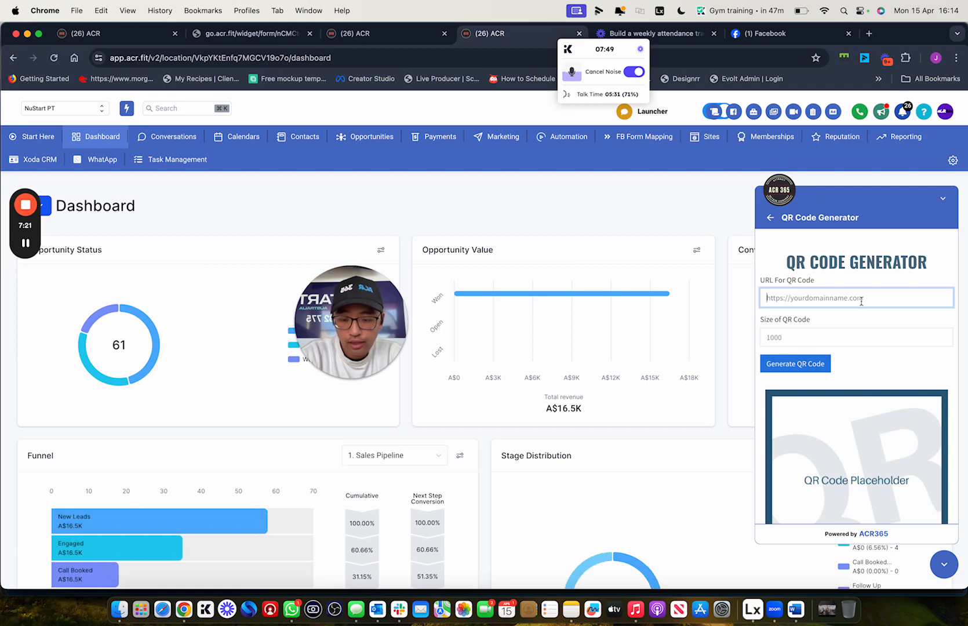
key(super+v)
click(822, 363)
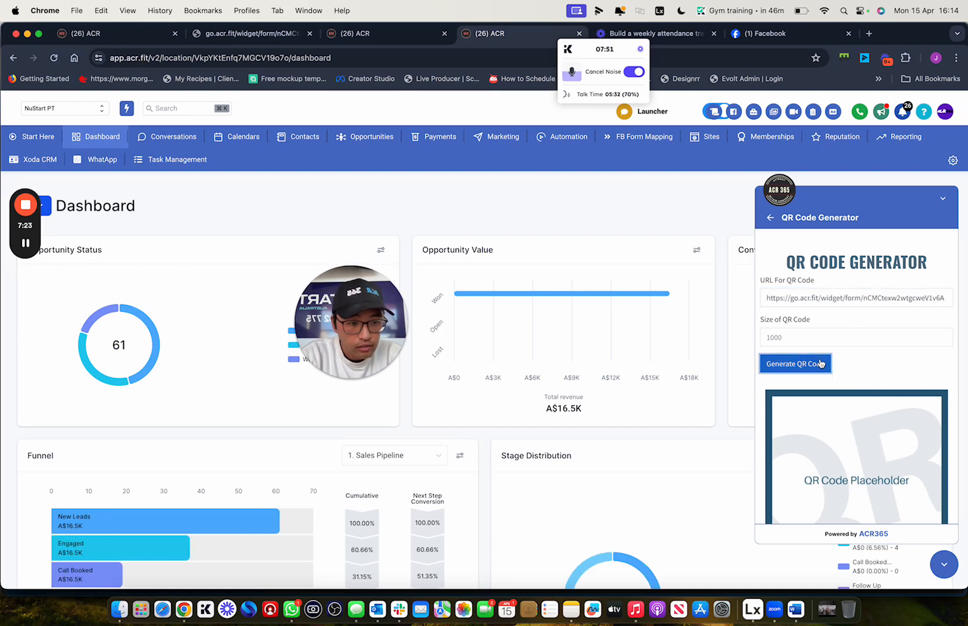
click(803, 365)
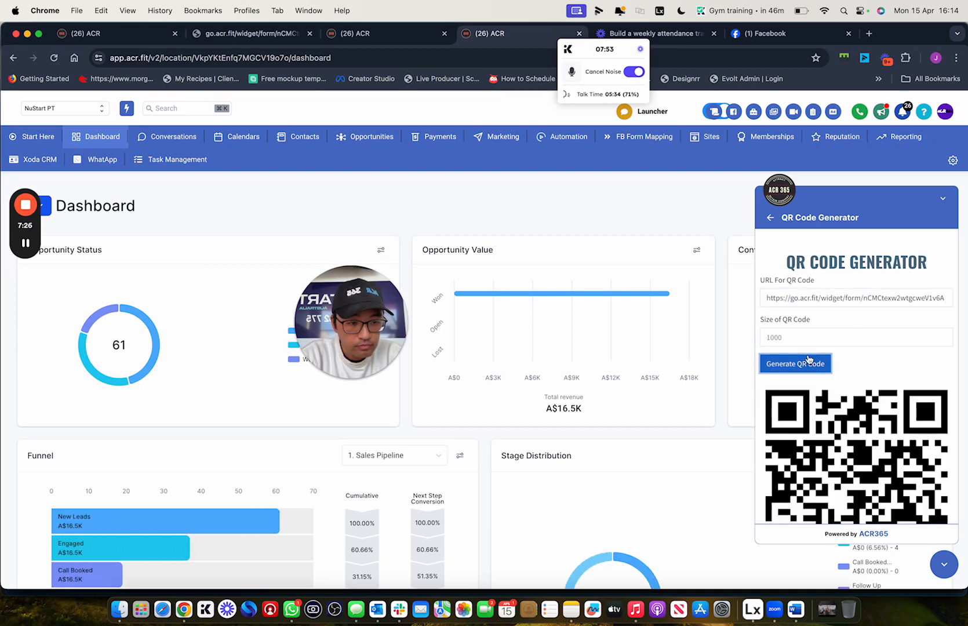
click(804, 339)
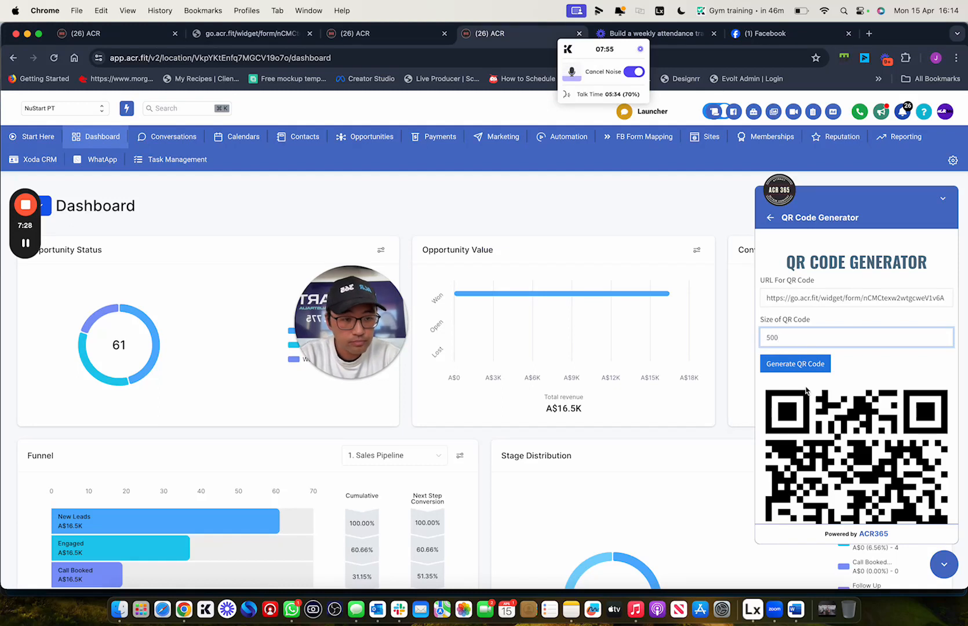
click(813, 364)
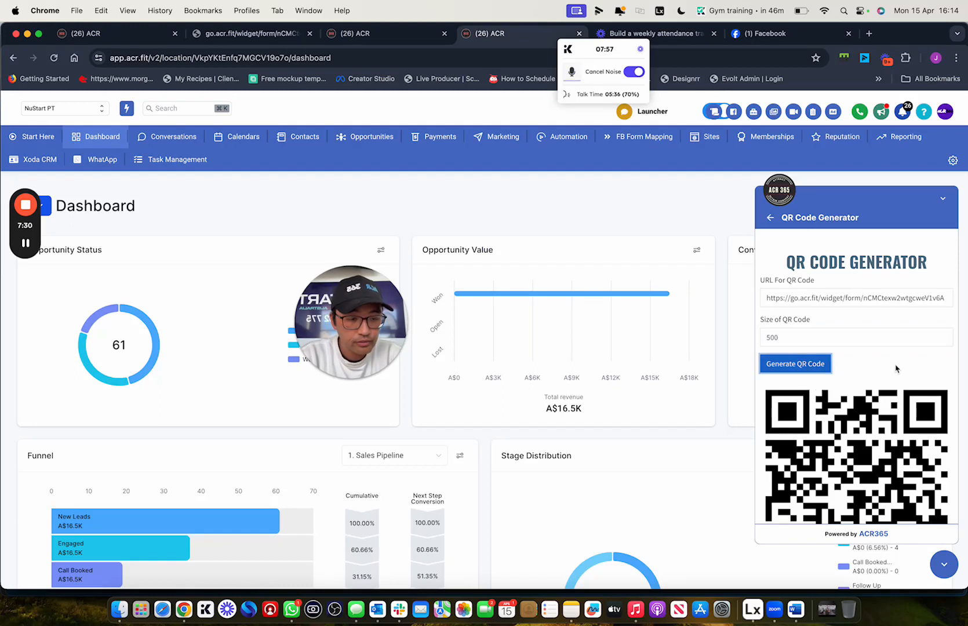
scroll(853, 377, down, 2)
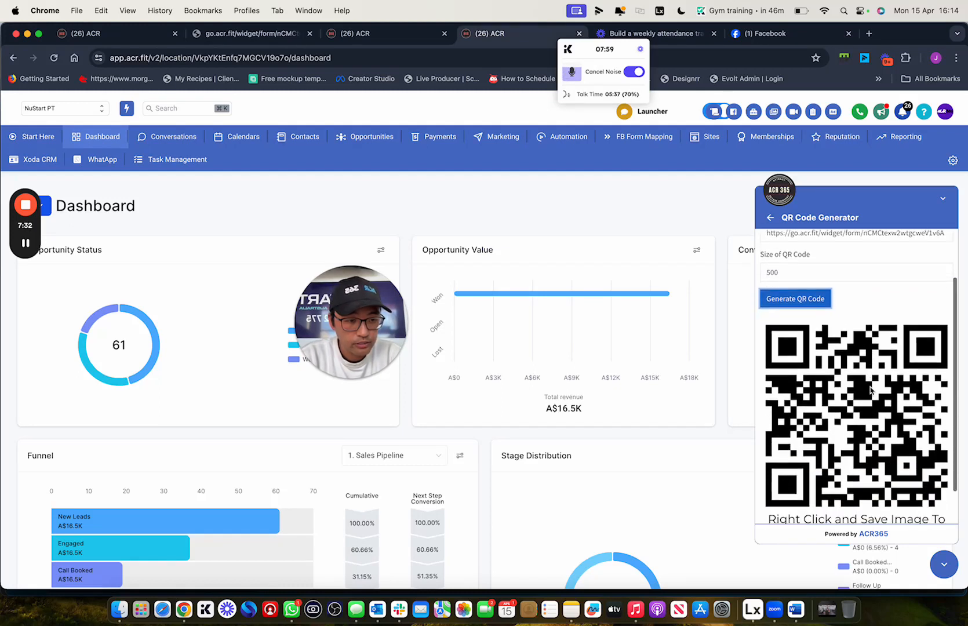
scroll(870, 390, down, 1)
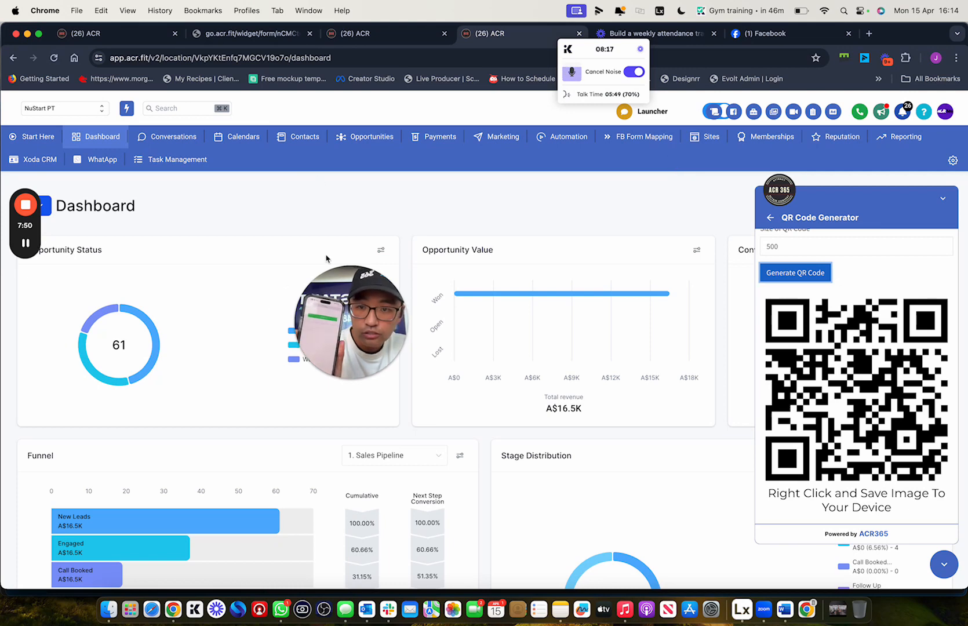
click(348, 379)
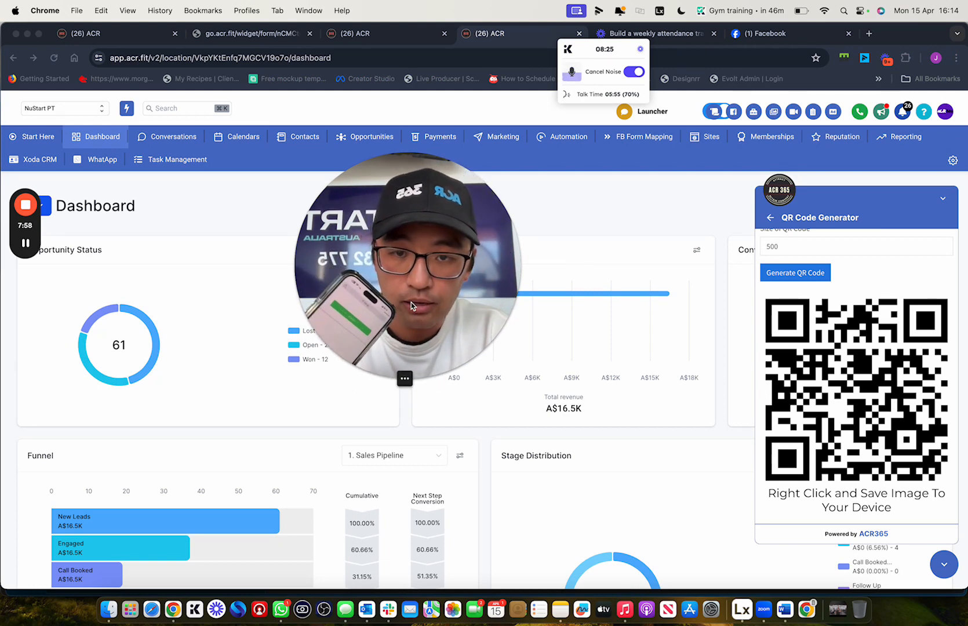
mouse_move(409, 381)
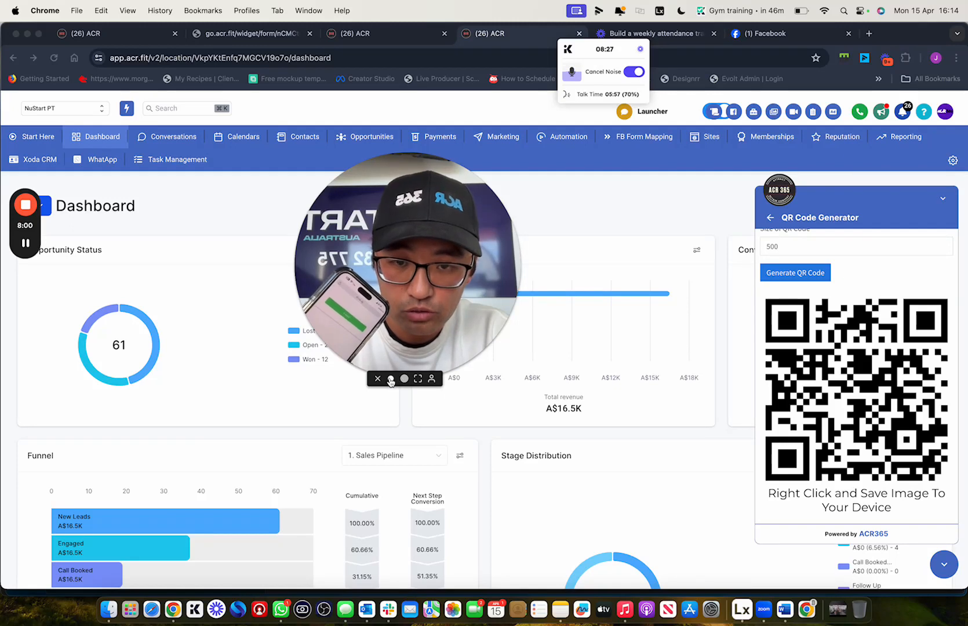
click(391, 380)
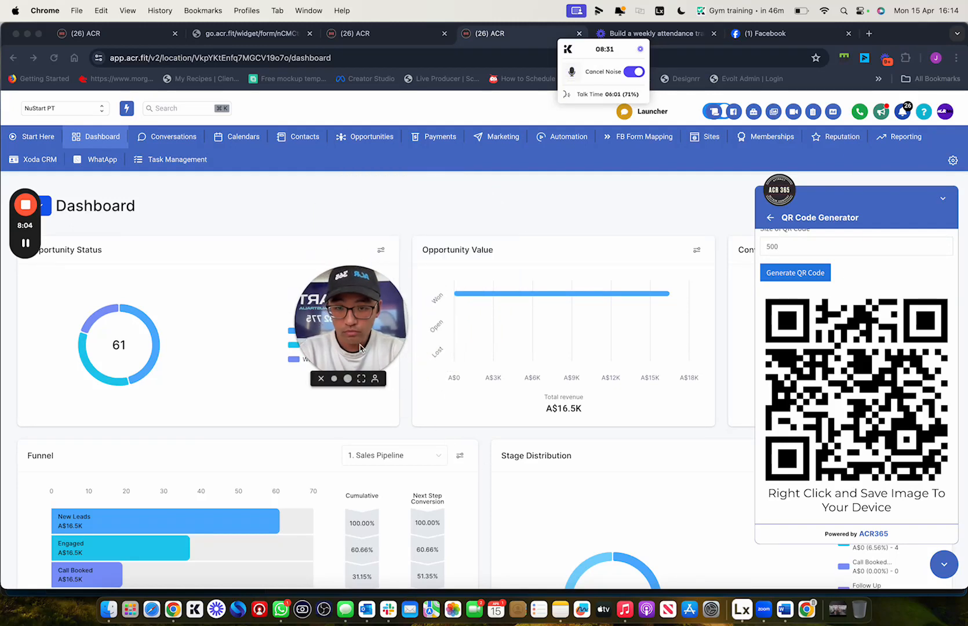
click(349, 379)
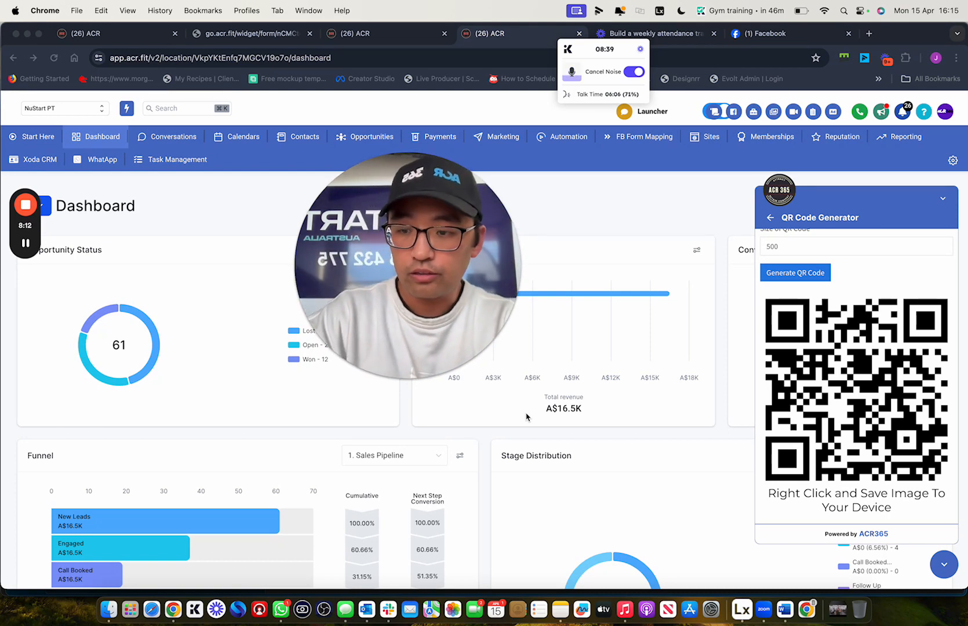
click(236, 221)
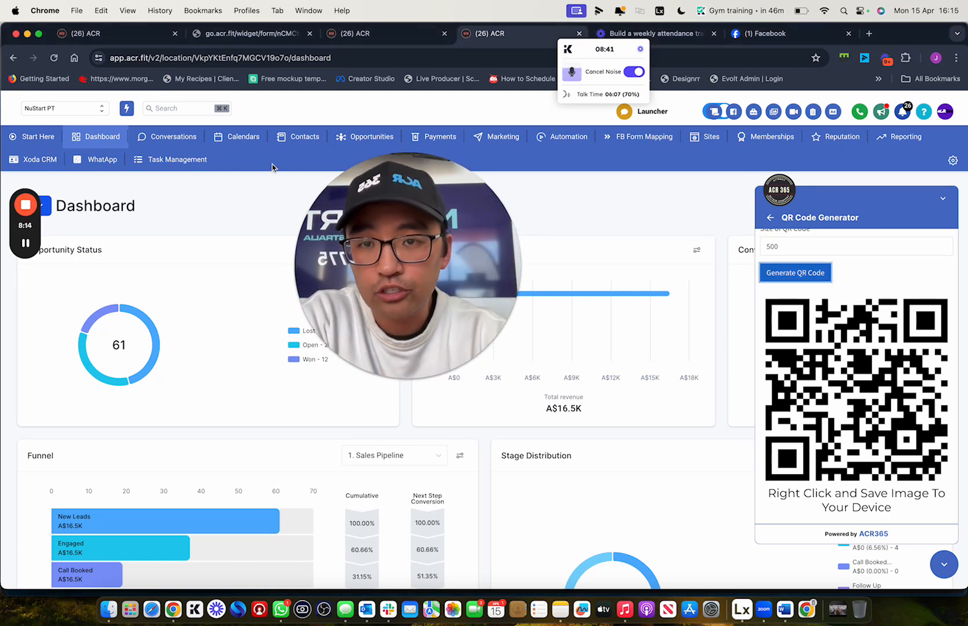
Open the contacts list and close the QR Code Generator widget covering it
click(305, 136)
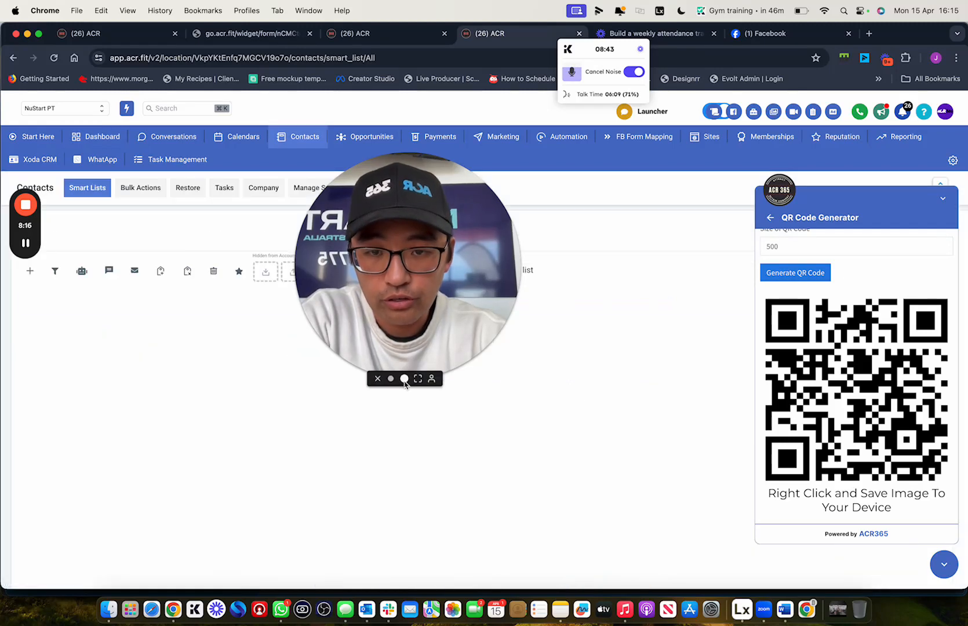
click(392, 380)
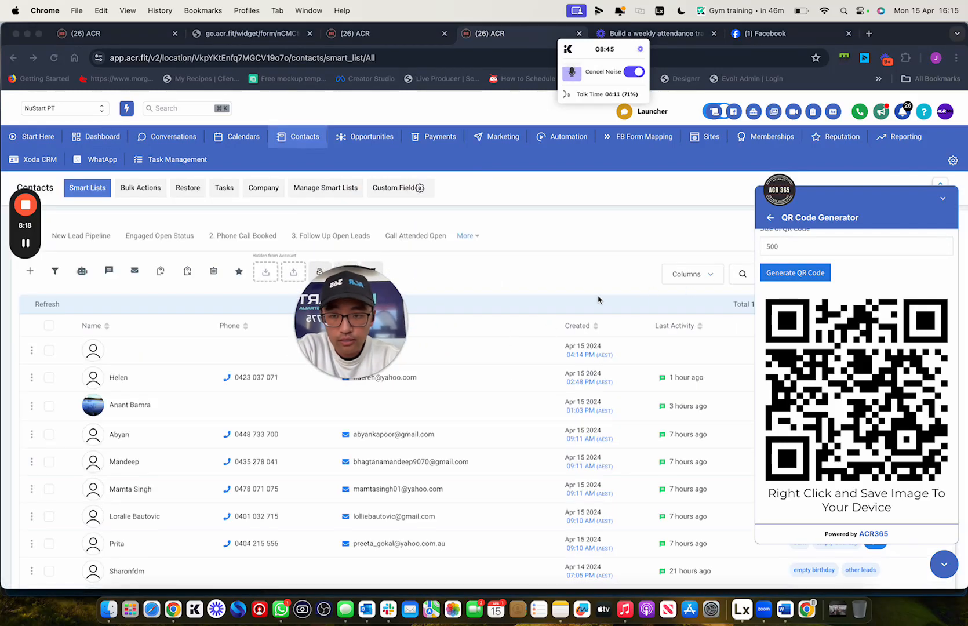
click(944, 200)
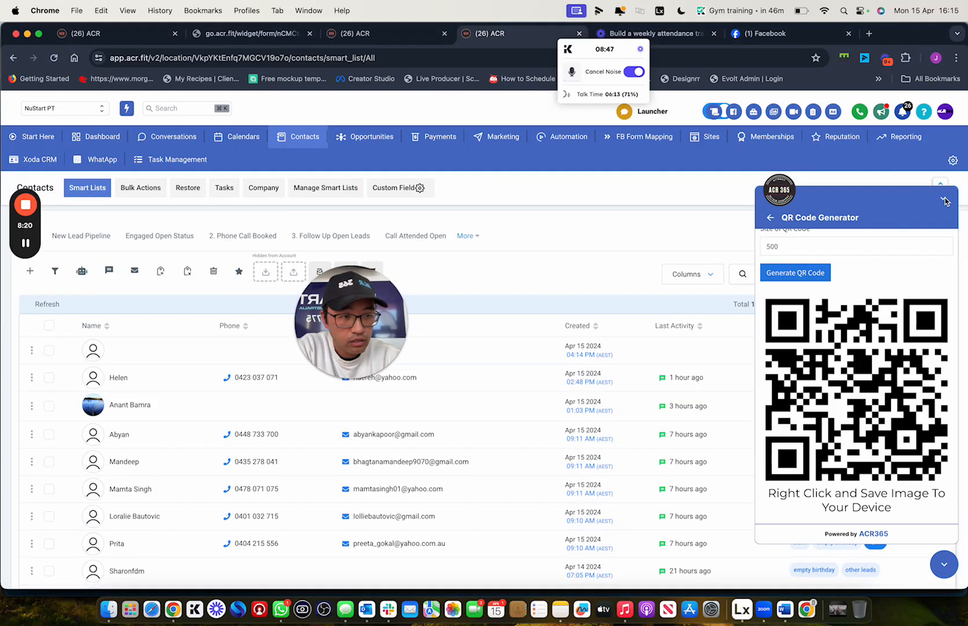
click(948, 204)
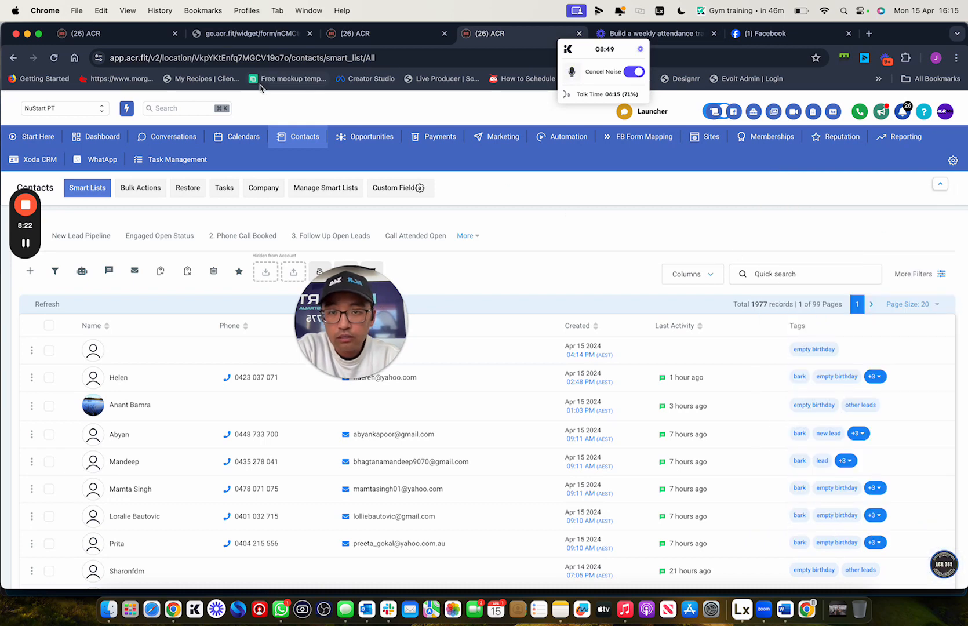
Examine the Weekly Attendance Tracker workflow's enrollment history and the active contacts in its Wait 7 Days step
click(371, 33)
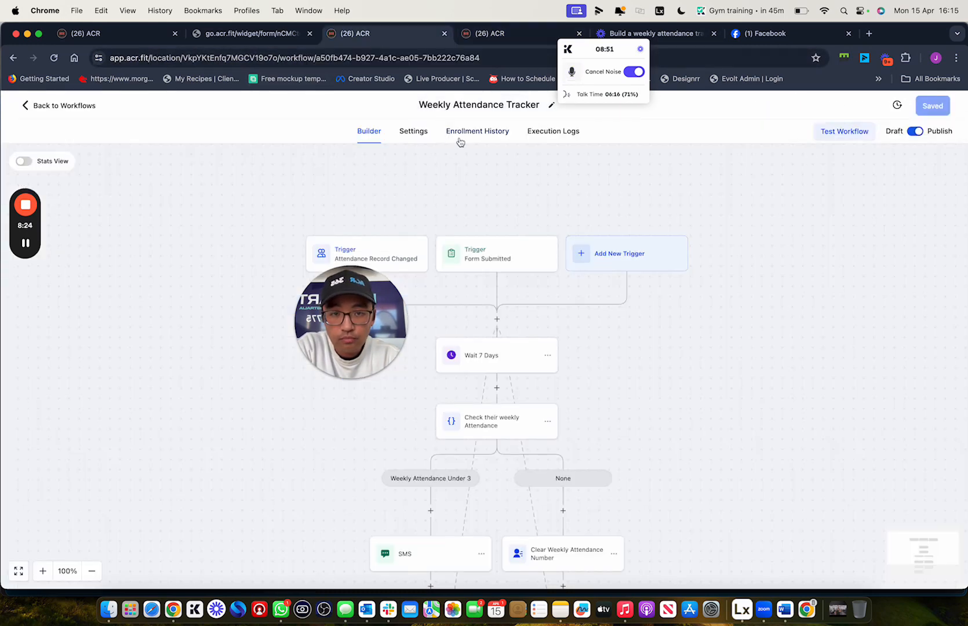
click(466, 132)
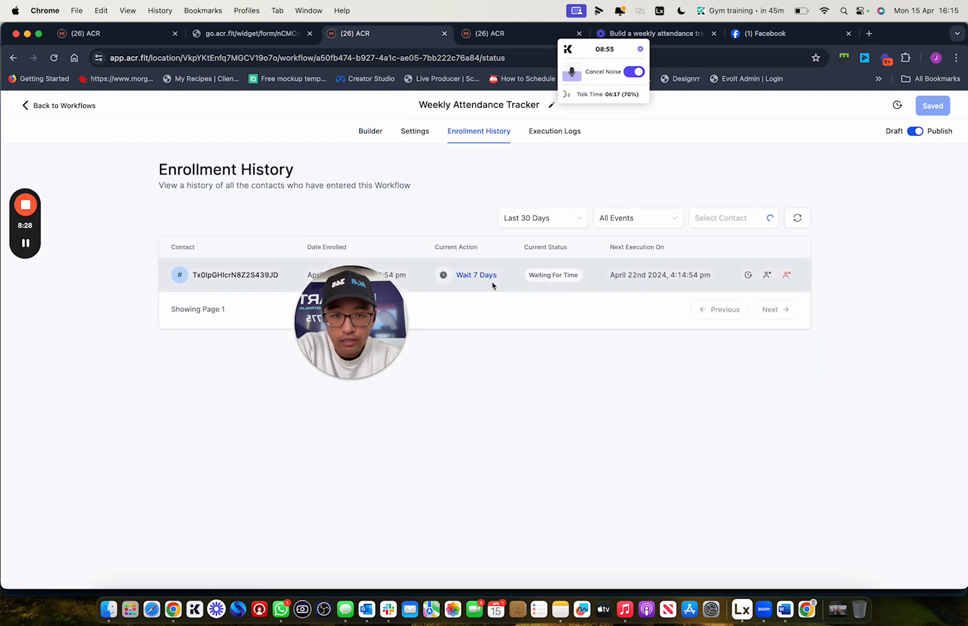
click(377, 130)
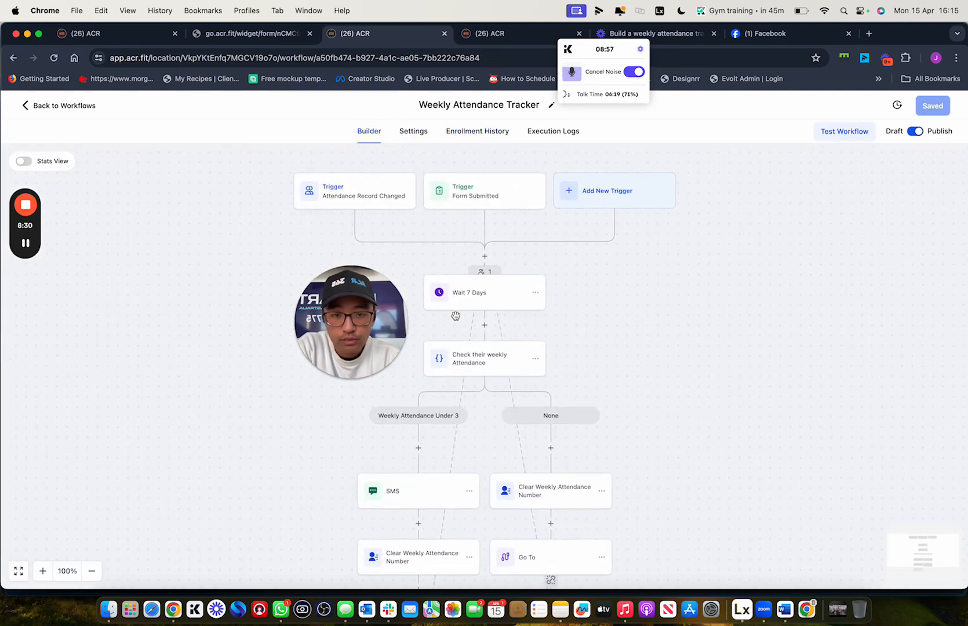
click(487, 273)
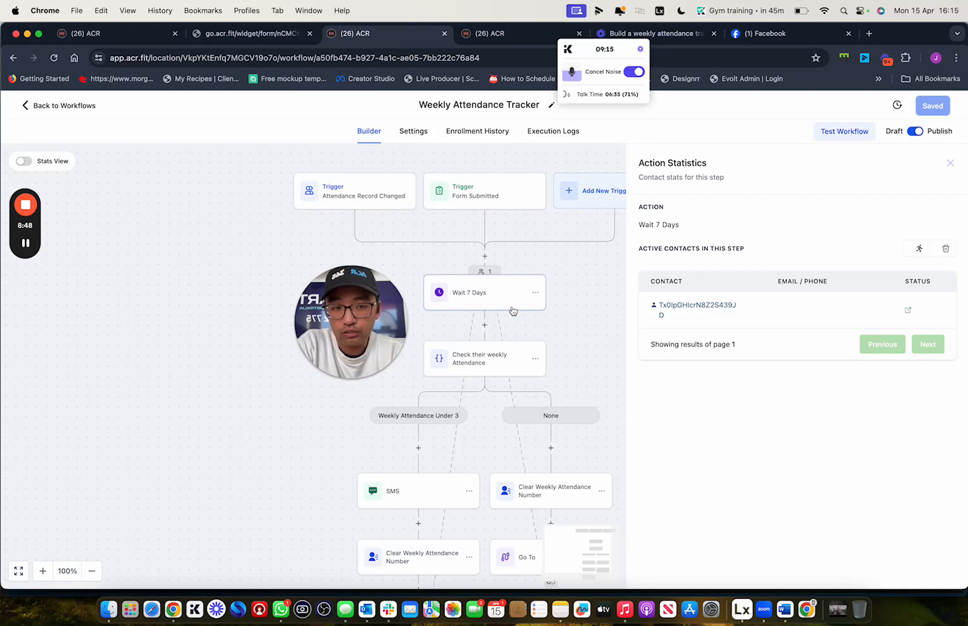
scroll(497, 300, down, 3)
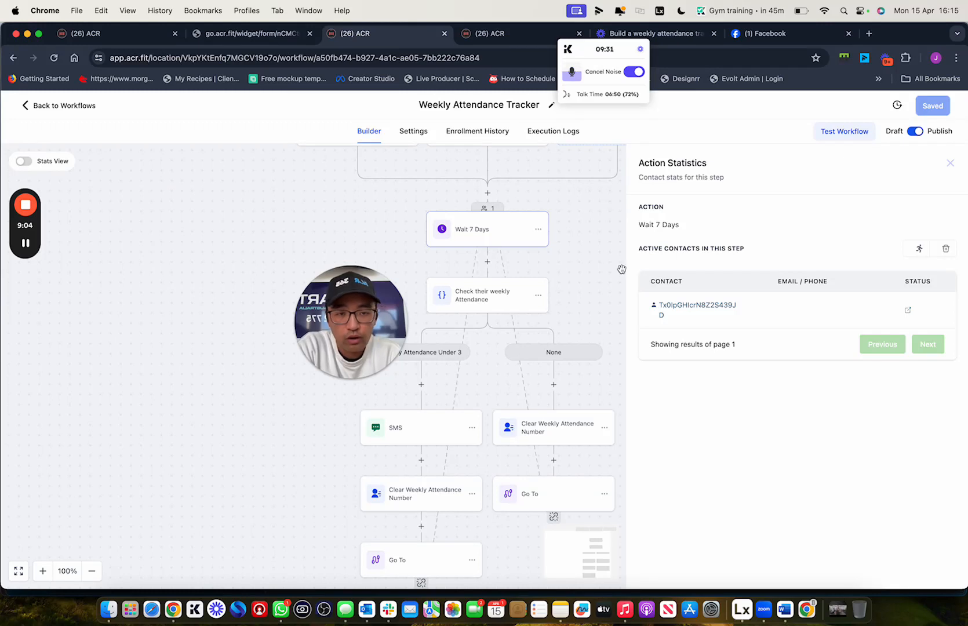
Open the waiting contact's record, search its fields for "number" and expand the Attendance Tracking fields
click(685, 306)
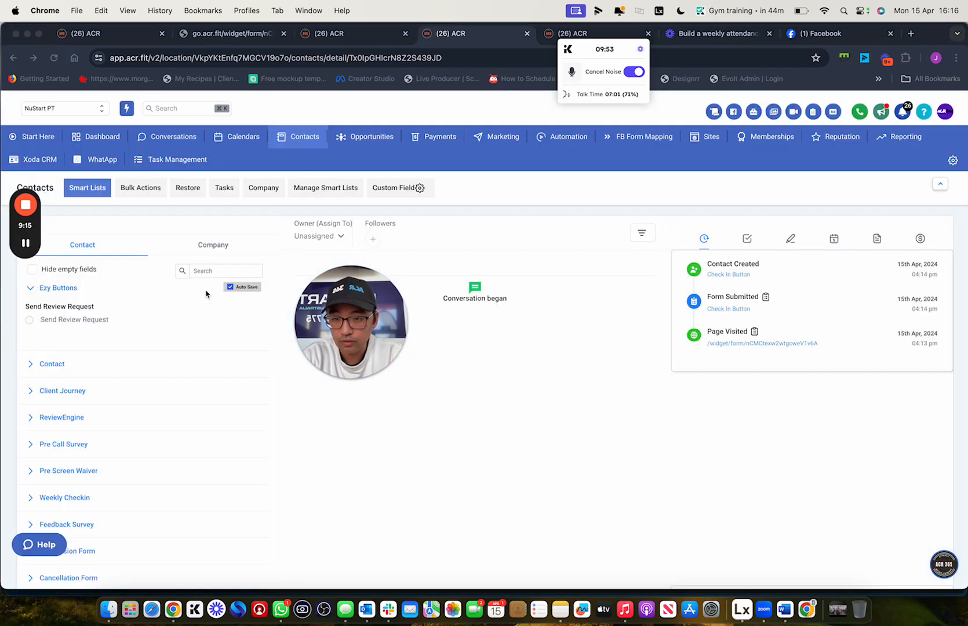
click(227, 272)
text(number)
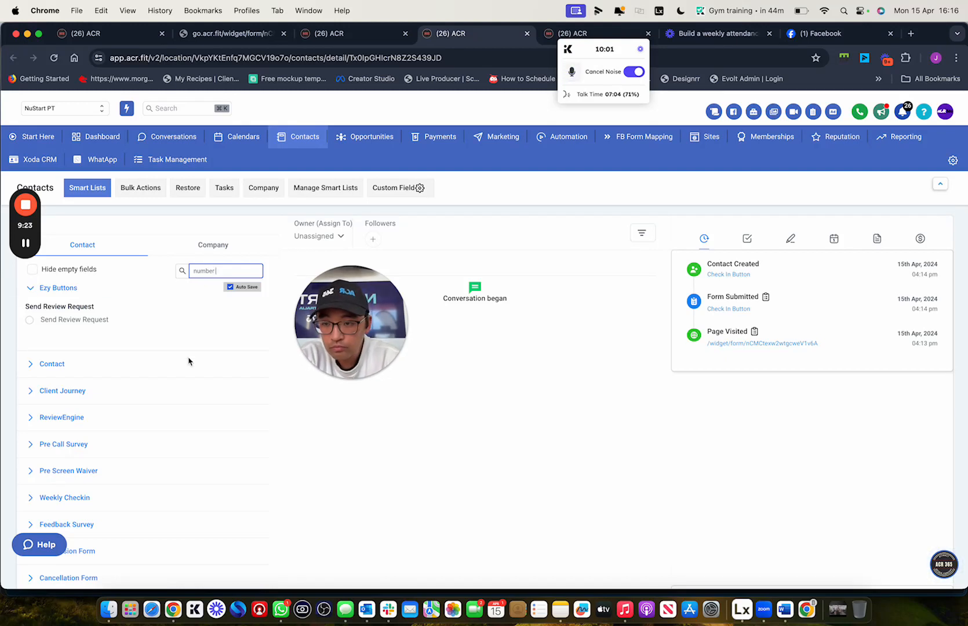
scroll(69, 371, down, 10)
scroll(87, 337, up, 3)
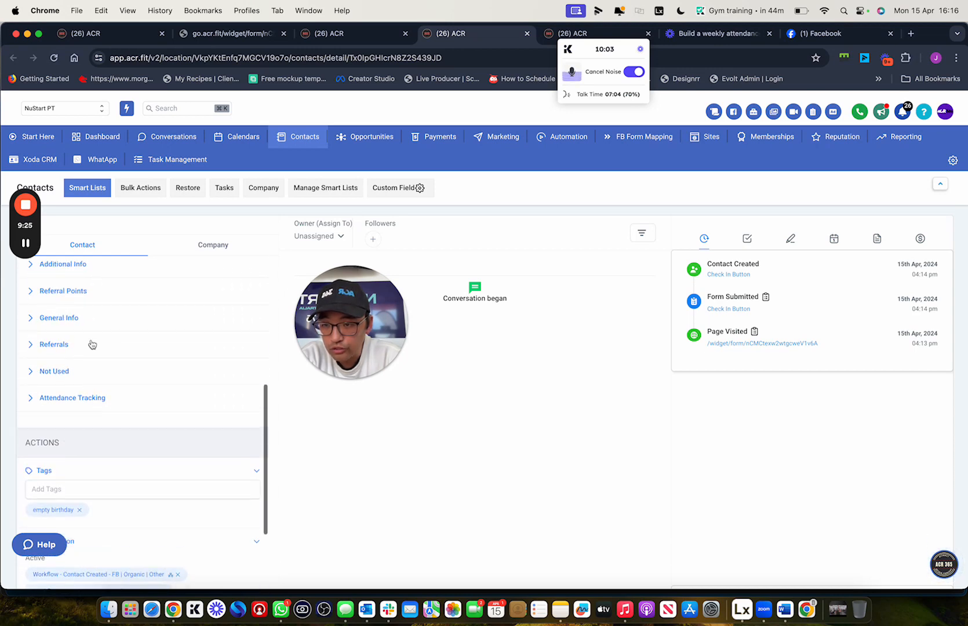
click(31, 399)
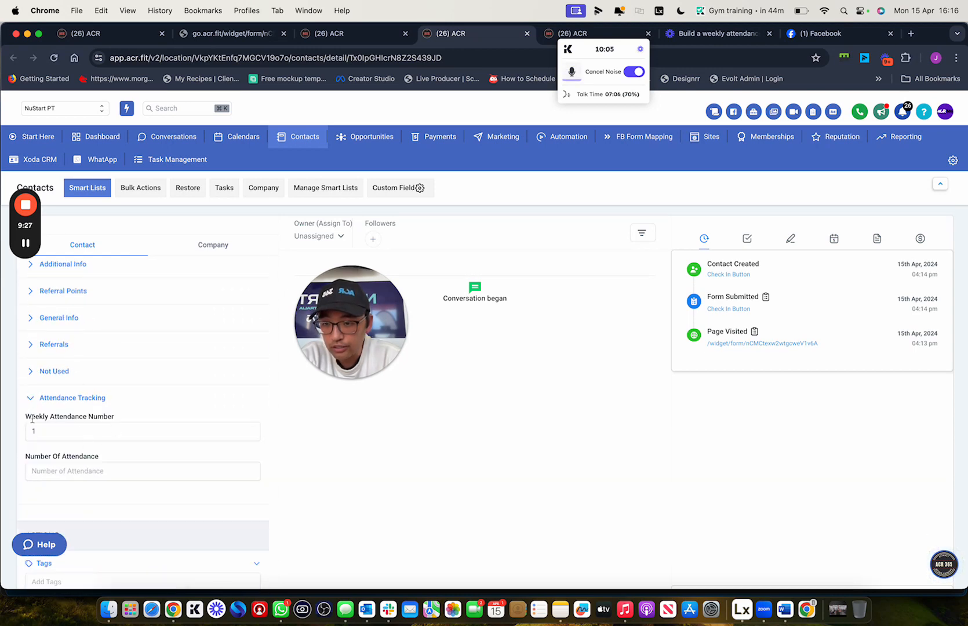